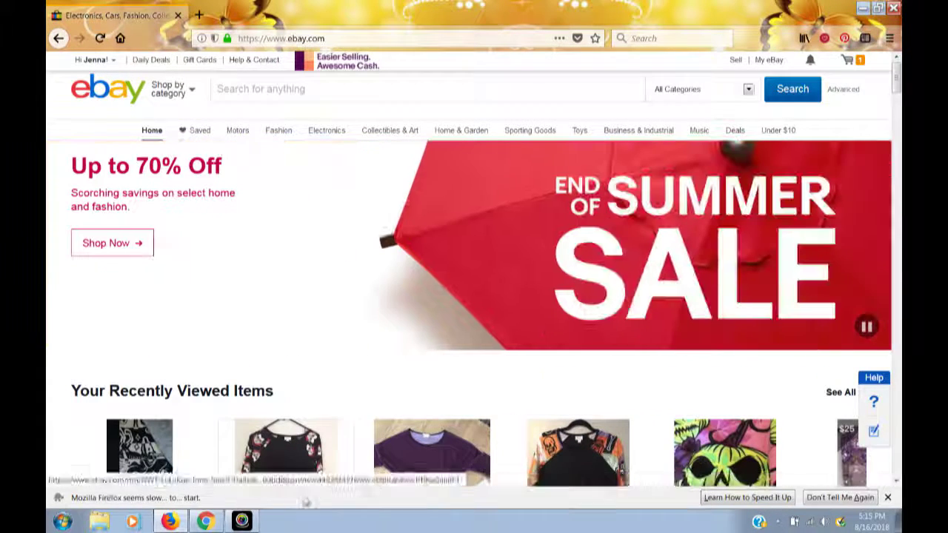
# Go to eBay's selling area, reaching Manage active listings with 262 active items.
pyautogui.click(246, 520)
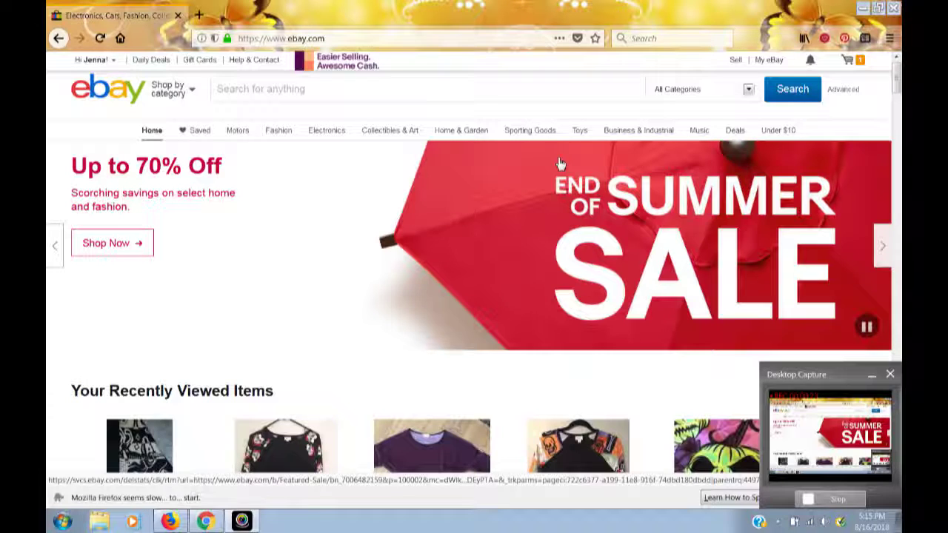
pyautogui.click(736, 62)
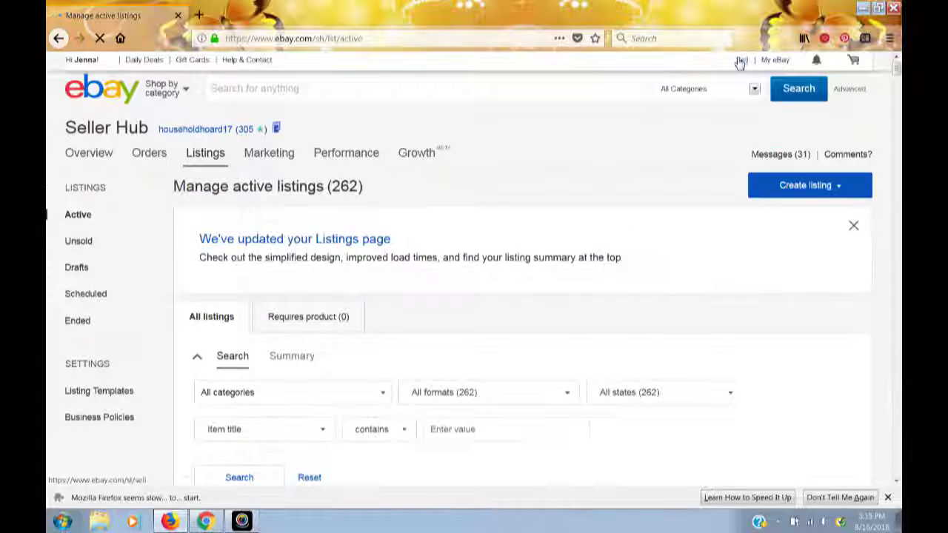
# Open the Seller Hub Overview via My eBay > Selling, showing $681.10 in 31-day sales.
pyautogui.moveTo(766, 62)
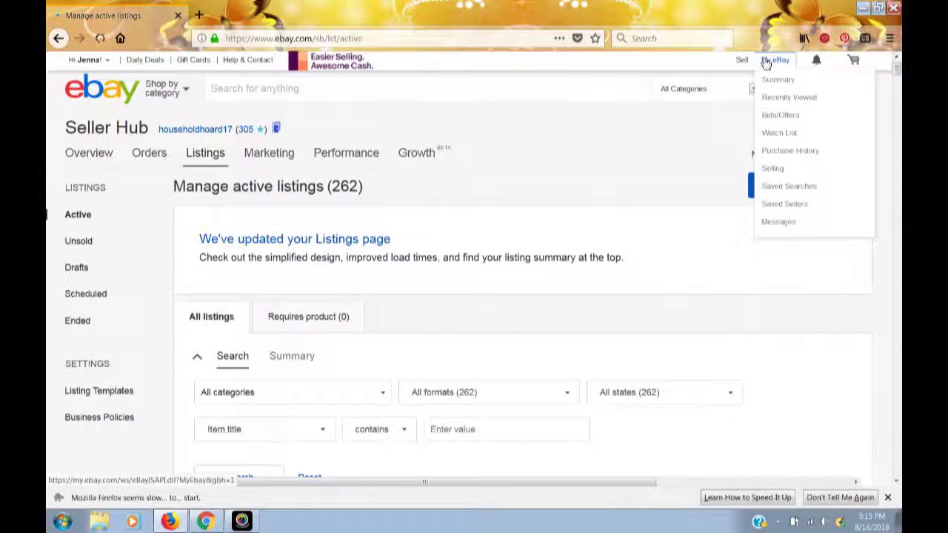
pyautogui.click(772, 169)
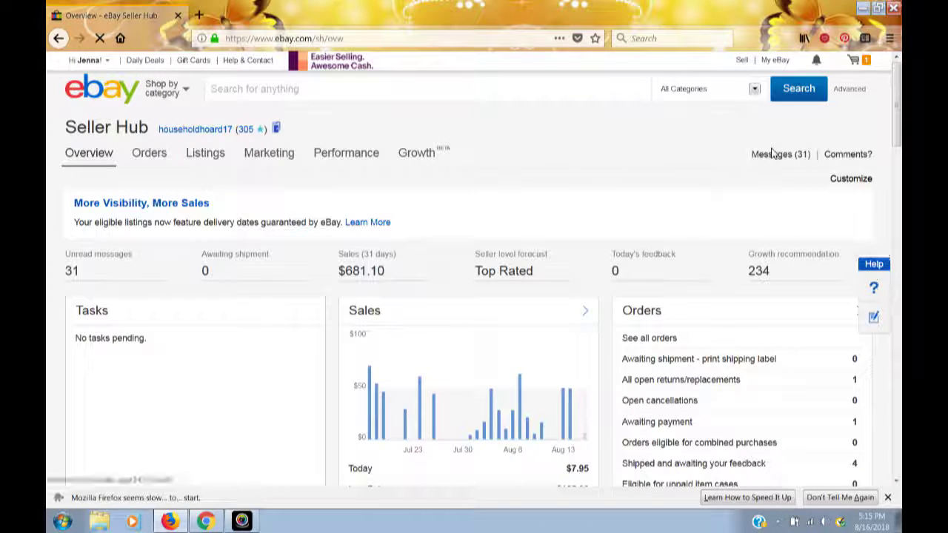
pyautogui.rightClick(772, 152)
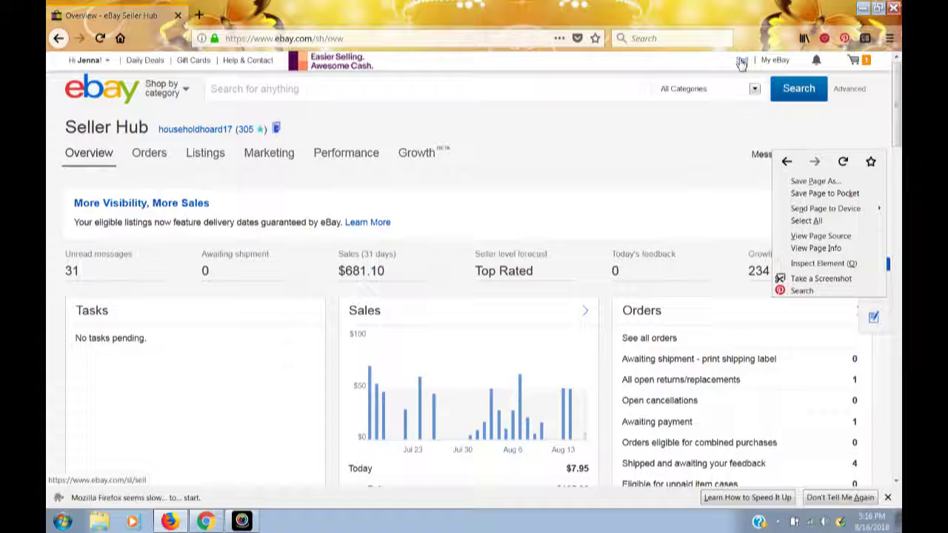
pyautogui.moveTo(770, 62)
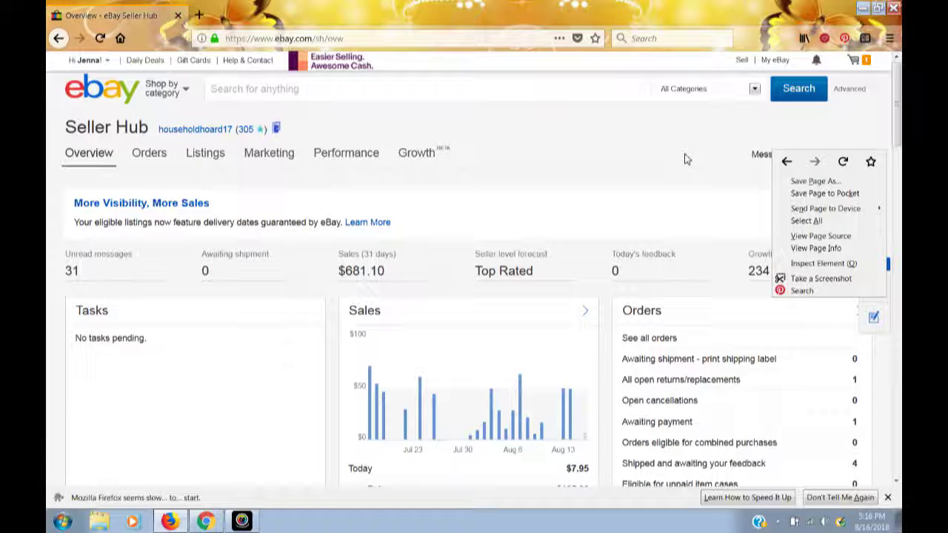
# Review the Overview's sales totals ($2,370.05 over 90 days) and bring up the Listings dropdown.
pyautogui.click(896, 104)
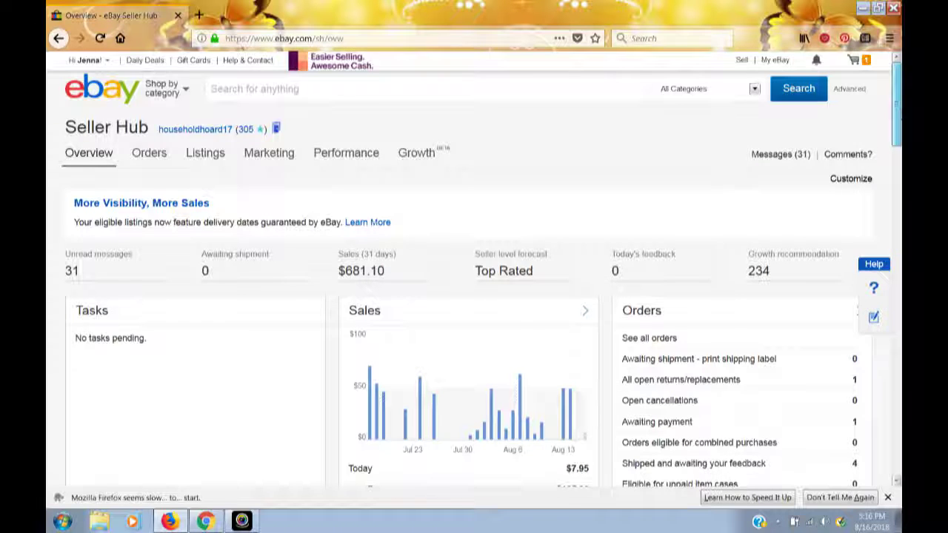
pyautogui.moveTo(897, 118); pyautogui.dragTo(898, 128)
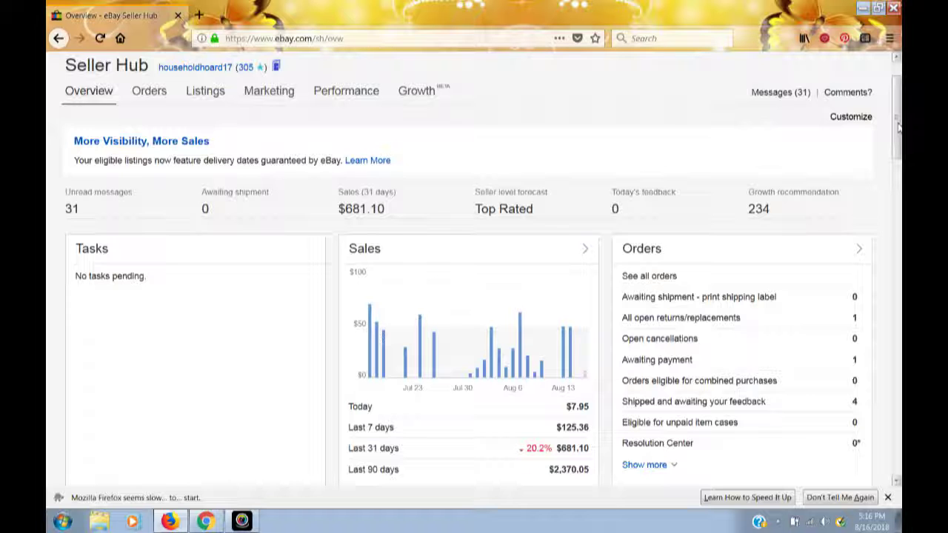
pyautogui.moveTo(898, 128)
pyautogui.mouseDown()
pyautogui.moveTo(884, 244)
pyautogui.moveTo(898, 128)
pyautogui.moveTo(898, 143)
pyautogui.mouseUp()
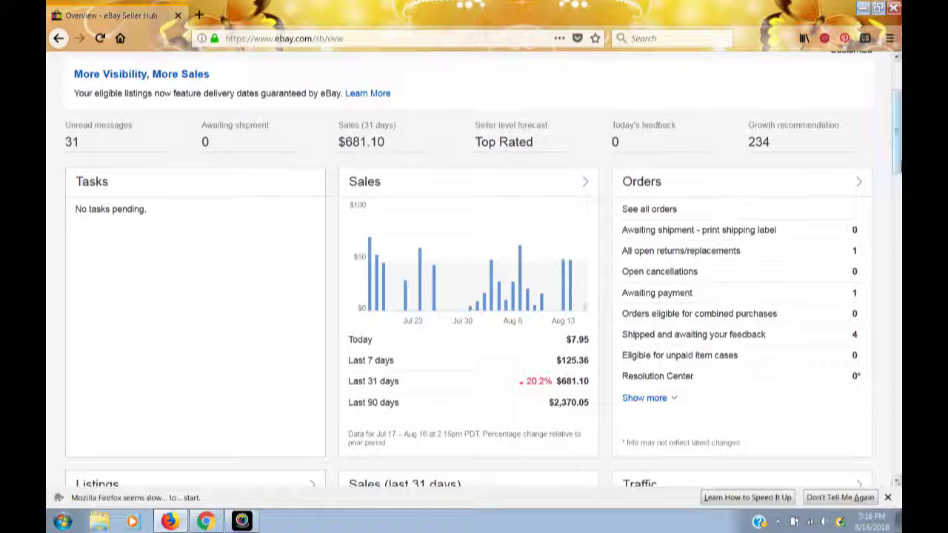
pyautogui.moveTo(898, 159)
pyautogui.mouseDown()
pyautogui.moveTo(899, 172)
pyautogui.moveTo(898, 154)
pyautogui.mouseUp()
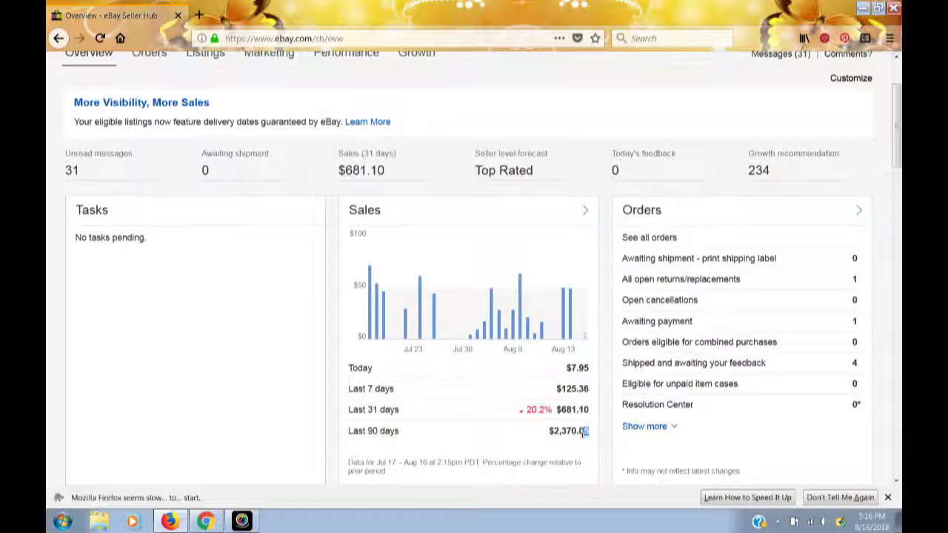
pyautogui.moveTo(584, 431); pyautogui.dragTo(551, 434)
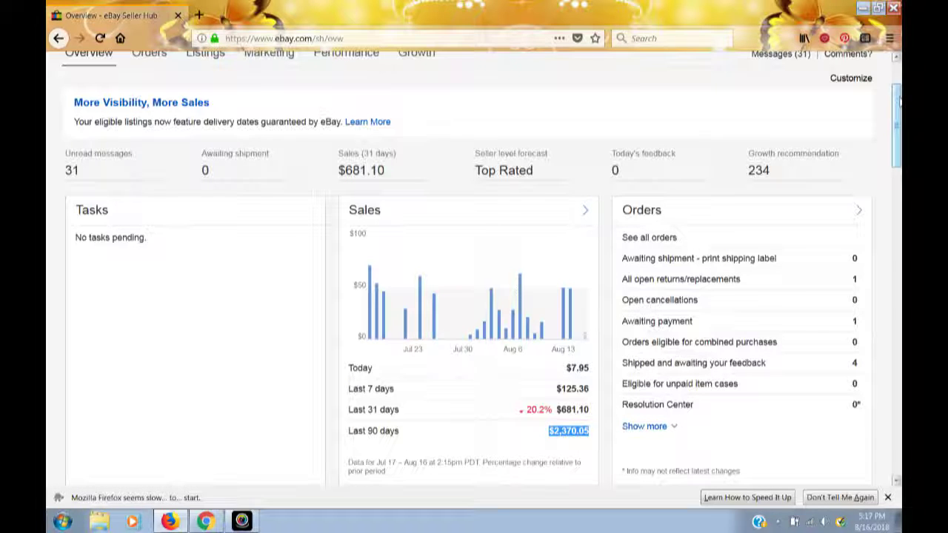
pyautogui.moveTo(898, 104); pyautogui.dragTo(896, 92)
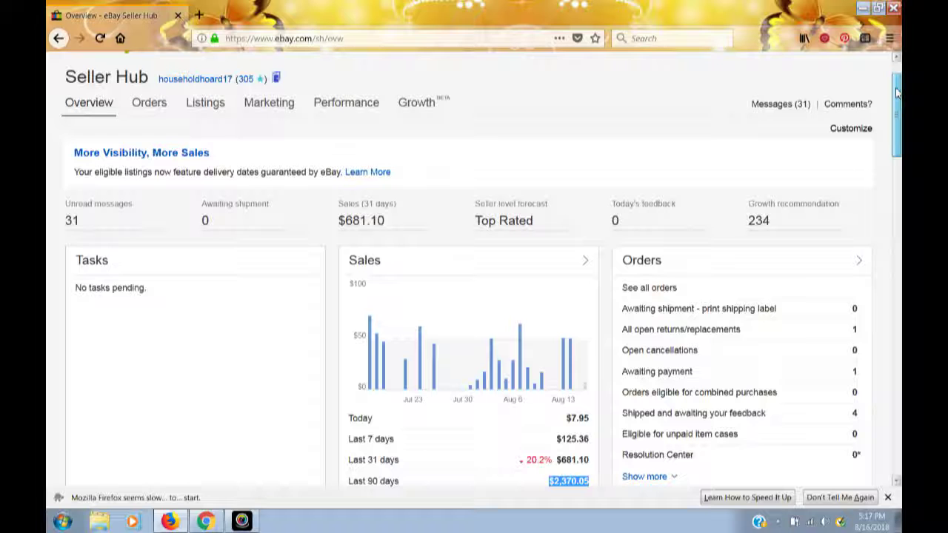
pyautogui.moveTo(895, 93); pyautogui.dragTo(594, 101)
pyautogui.moveTo(206, 90)
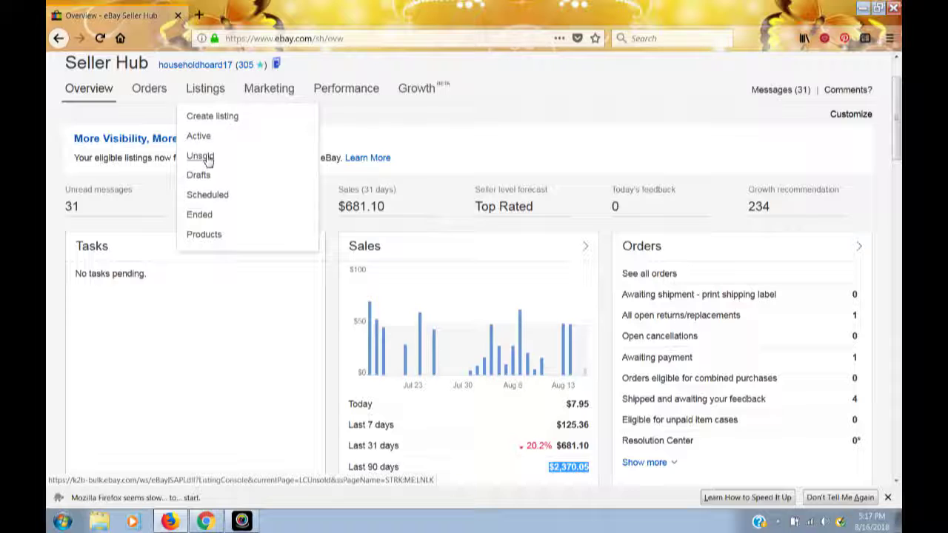
# Open Drafts and resume the Old Navy teal sweater draft.
pyautogui.click(196, 175)
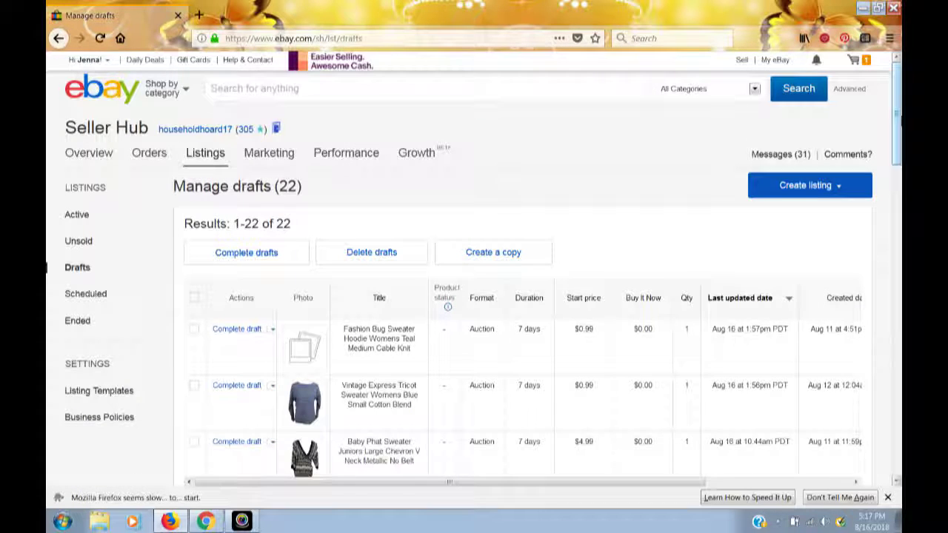
pyautogui.scroll(-3, 482, 205)
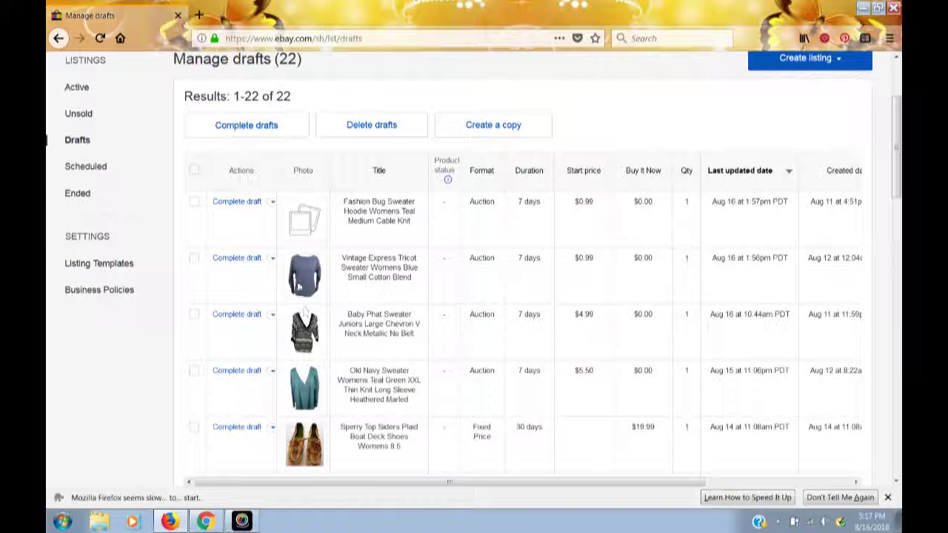
pyautogui.click(251, 379)
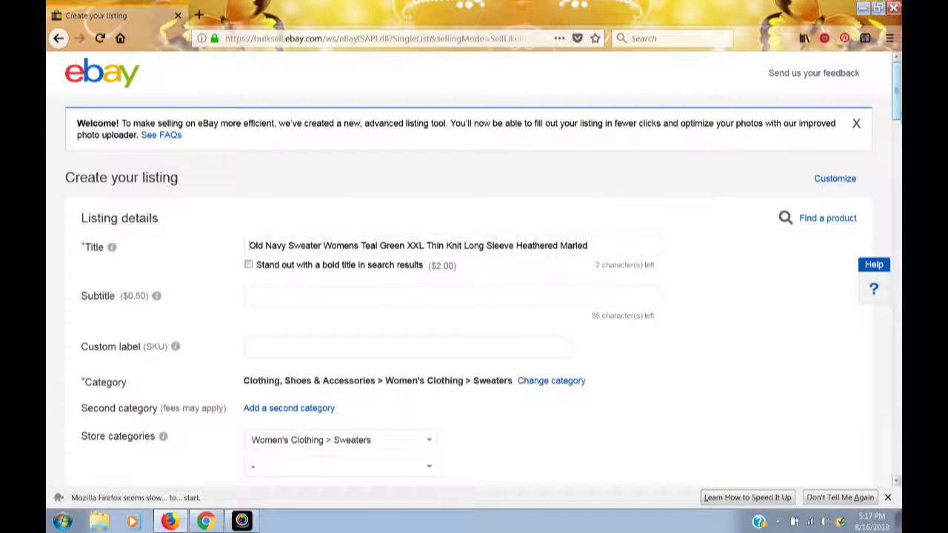
# Crop the mannequin front photo closer around the sweater and save it.
pyautogui.moveTo(896, 116); pyautogui.dragTo(894, 204)
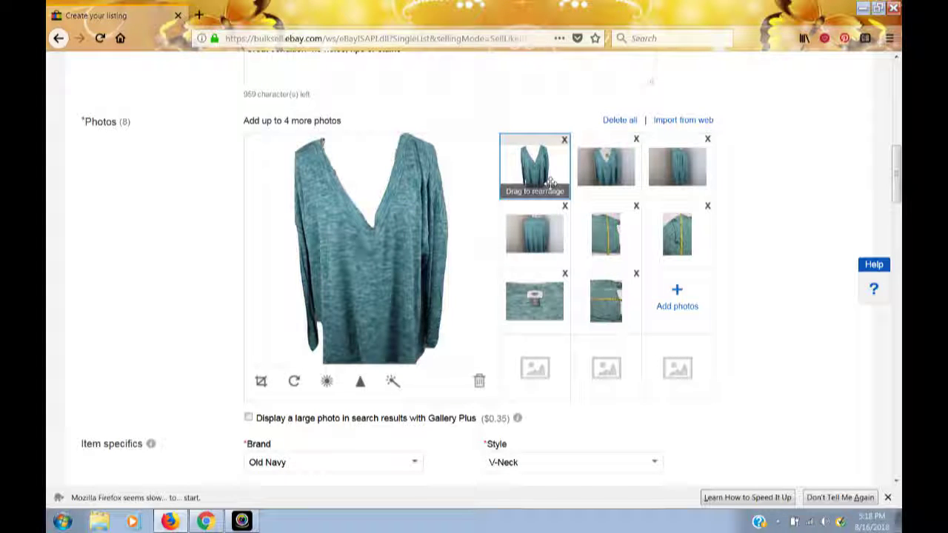
pyautogui.click(616, 176)
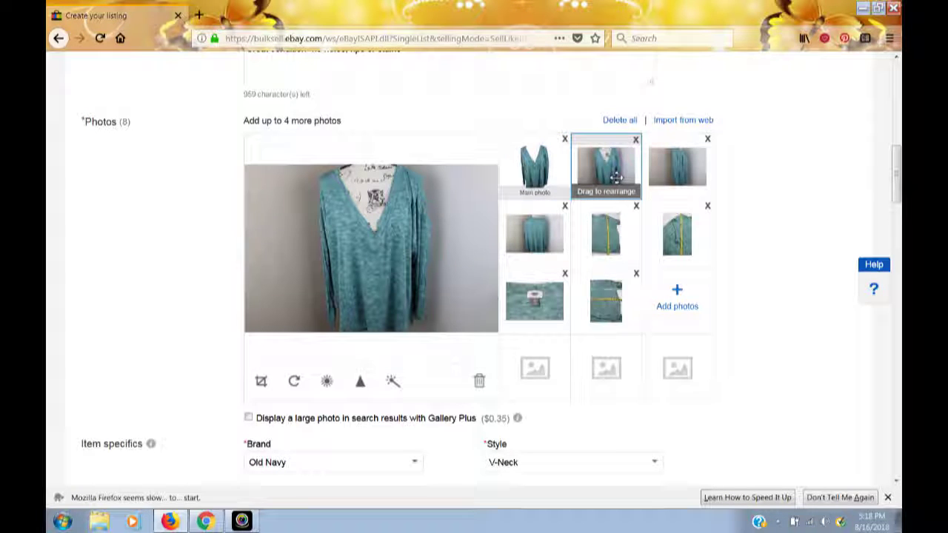
pyautogui.click(261, 380)
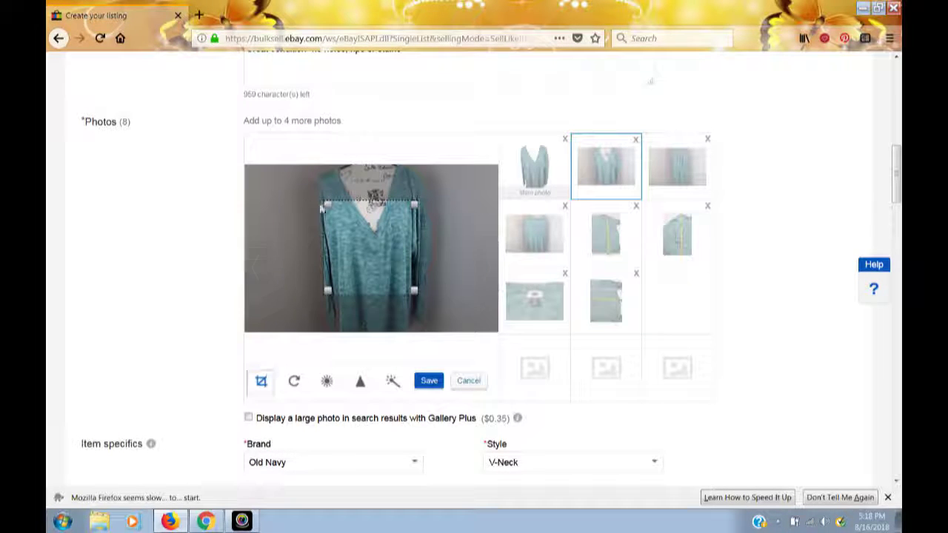
pyautogui.moveTo(330, 212); pyautogui.dragTo(301, 169)
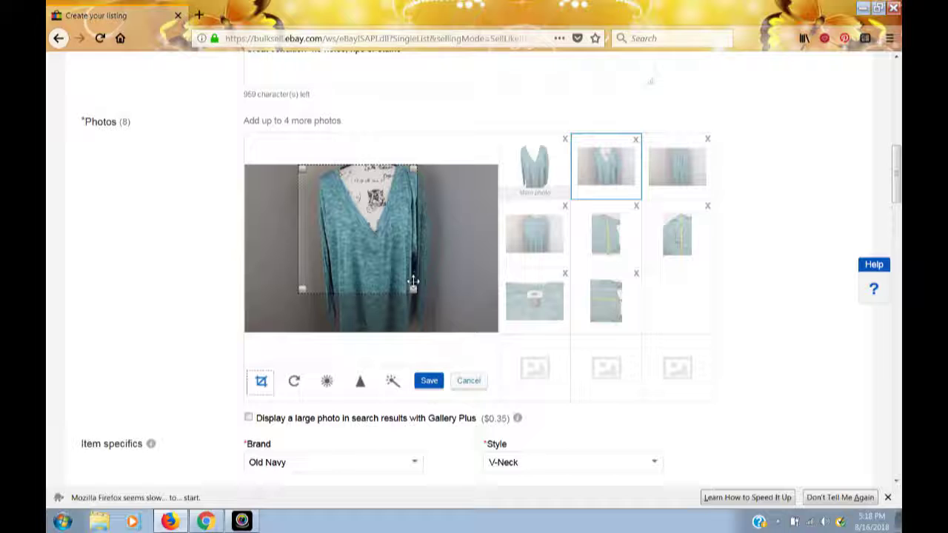
pyautogui.moveTo(413, 292); pyautogui.dragTo(436, 339)
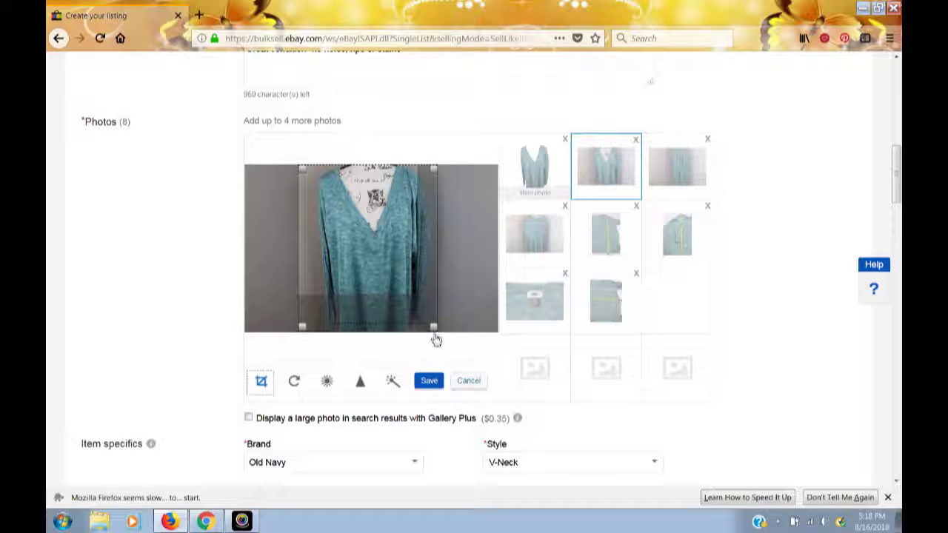
pyautogui.click(429, 381)
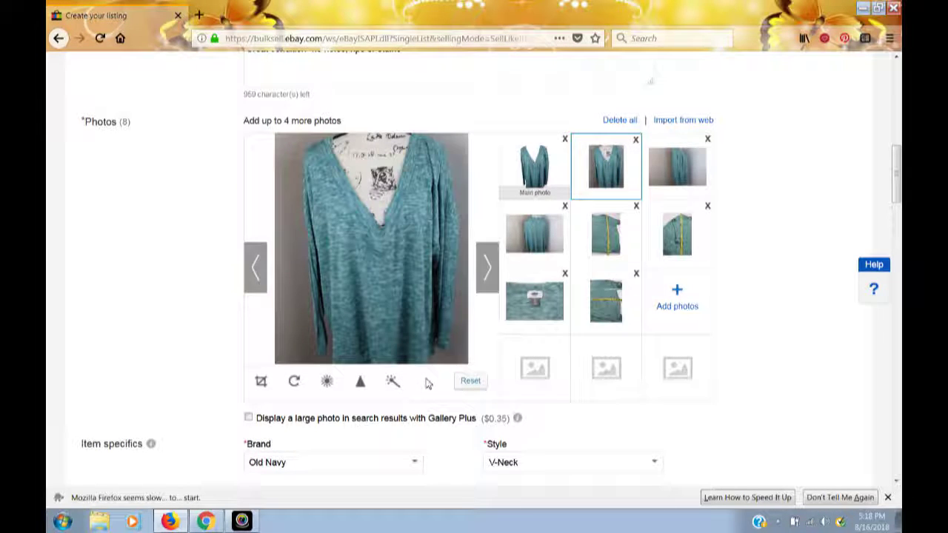
pyautogui.click(601, 243)
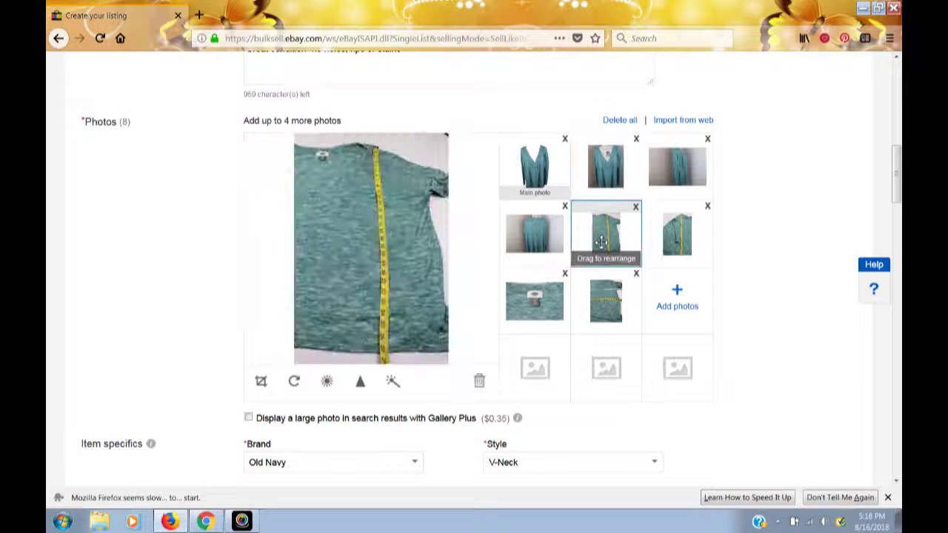
# Move the side-view photo into the third slot and crop it around the sweater.
pyautogui.click(559, 224)
pyautogui.click(607, 238)
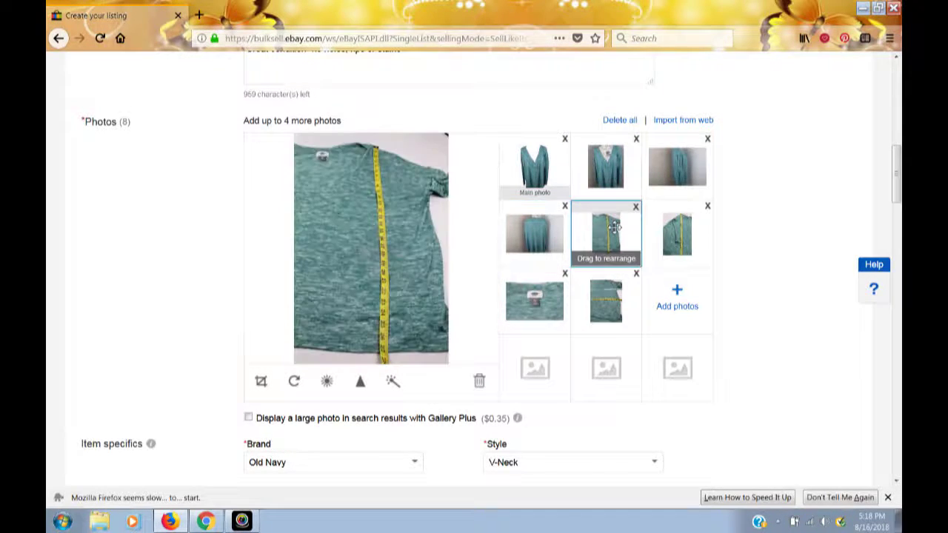
pyautogui.click(553, 244)
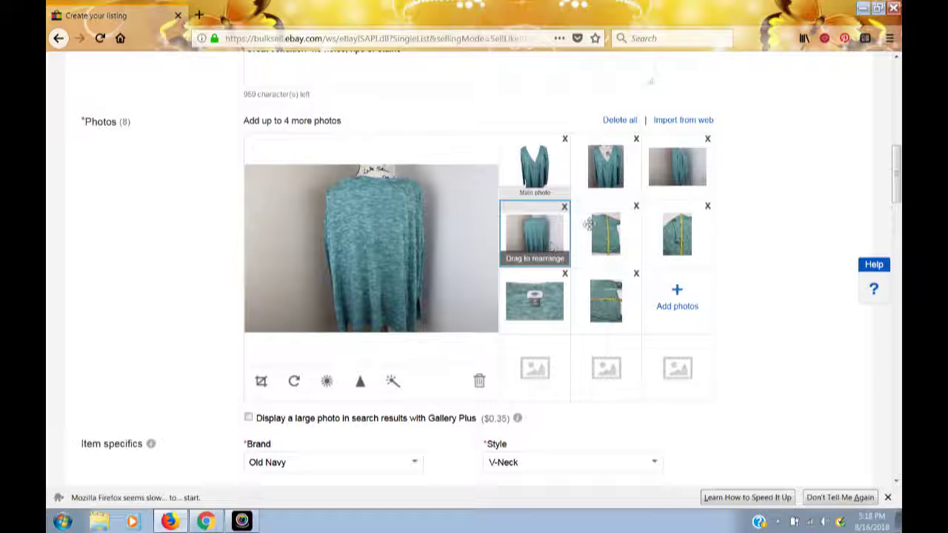
pyautogui.moveTo(551, 244); pyautogui.dragTo(682, 159)
pyautogui.click(683, 159)
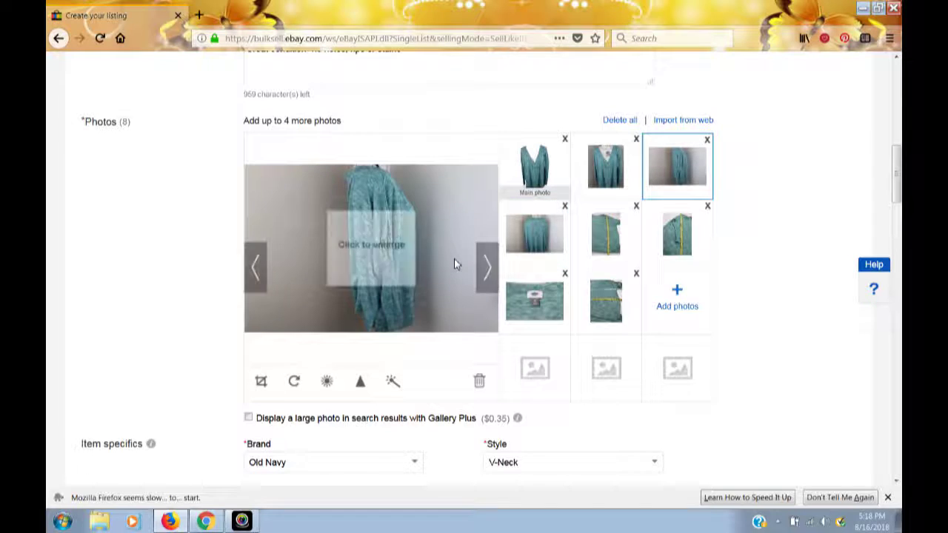
pyautogui.click(260, 381)
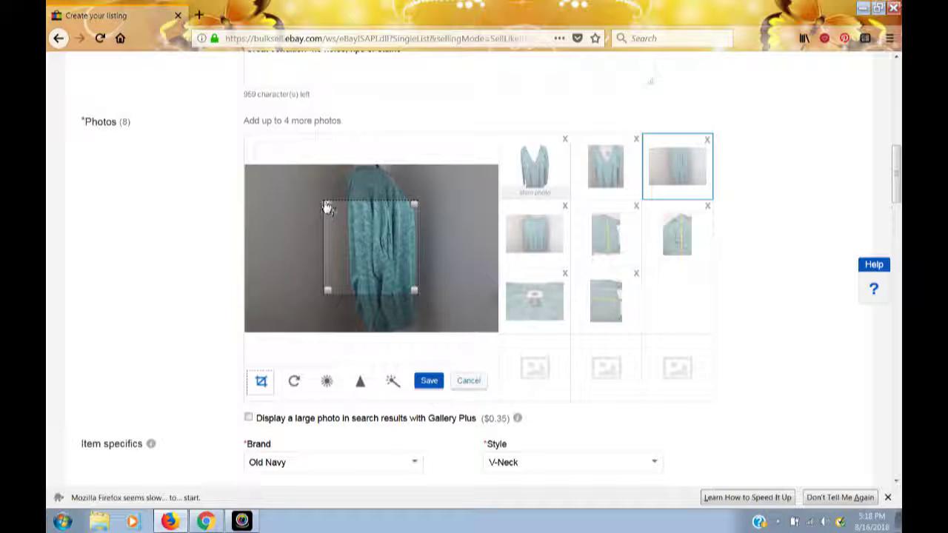
pyautogui.moveTo(327, 203); pyautogui.dragTo(312, 164)
pyautogui.moveTo(413, 290); pyautogui.dragTo(427, 332)
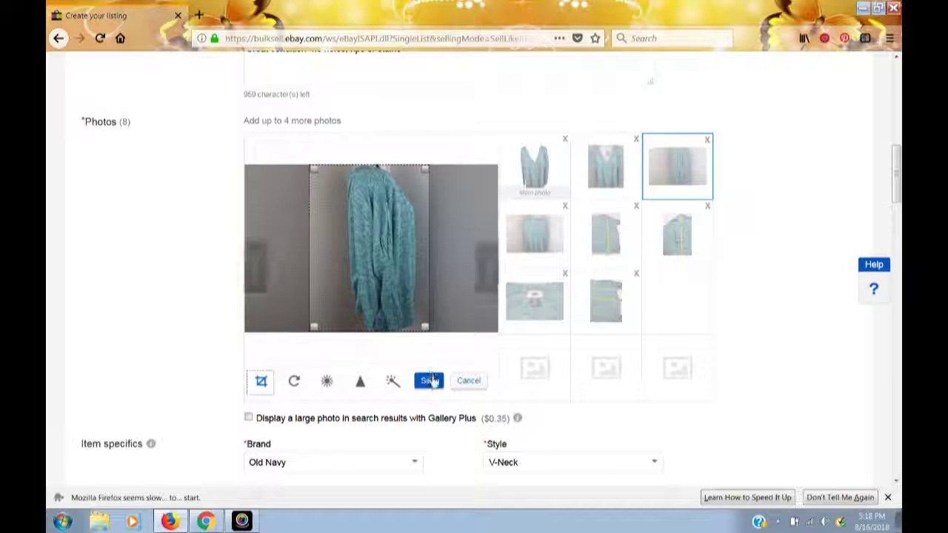
pyautogui.click(431, 380)
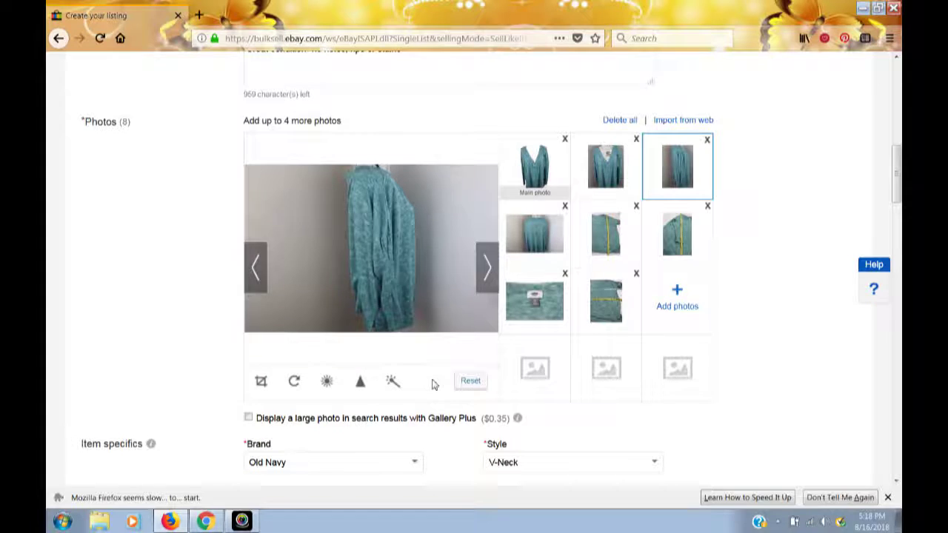
# Undo the crop, try and discard auto-enhance, and inspect the photo enlarged.
pyautogui.click(471, 382)
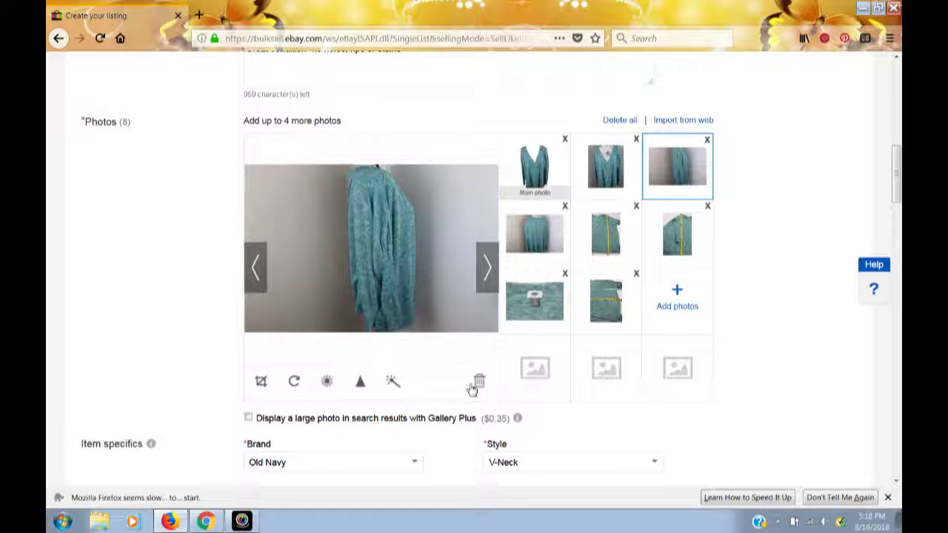
pyautogui.click(392, 382)
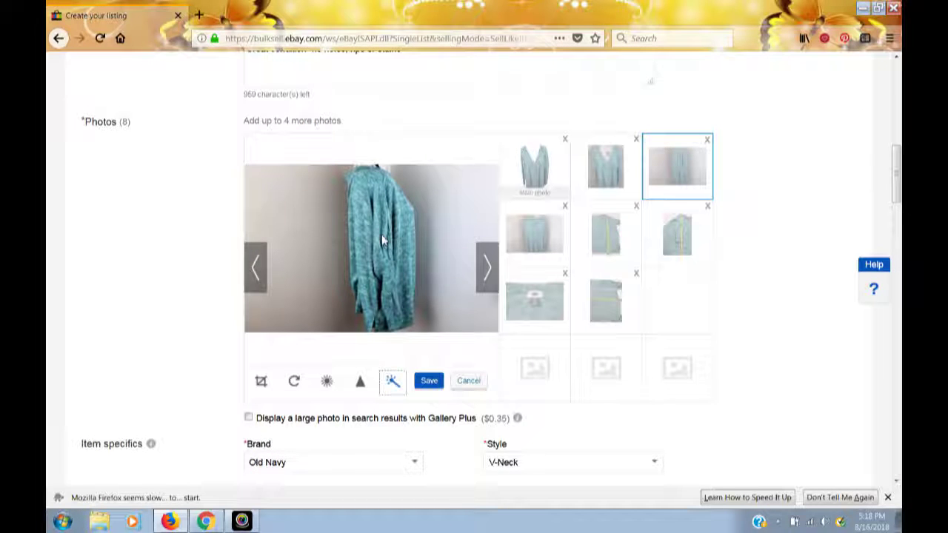
pyautogui.click(468, 381)
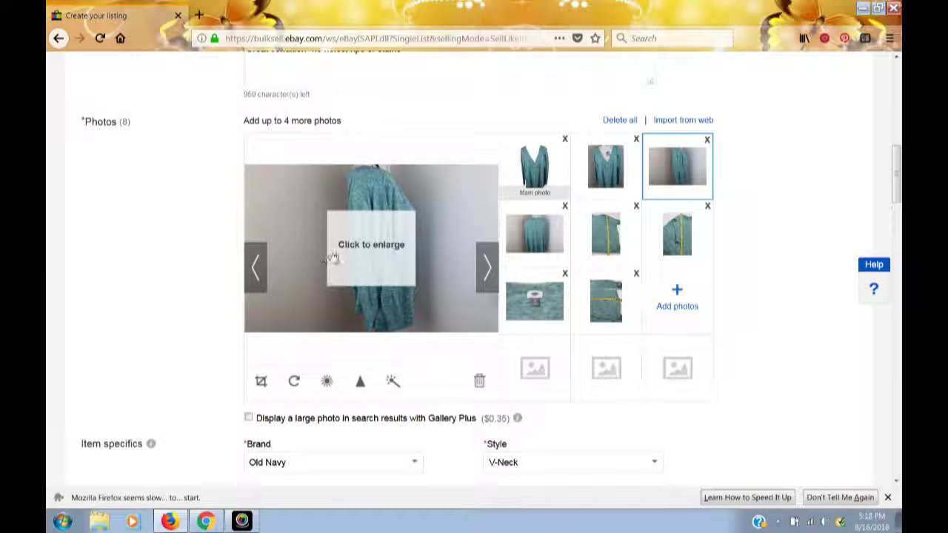
pyautogui.click(362, 258)
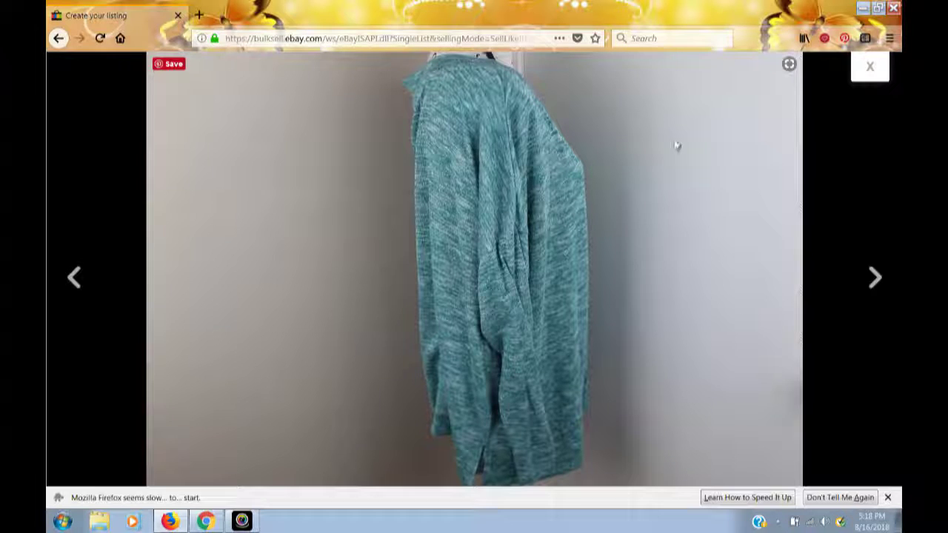
pyautogui.click(868, 65)
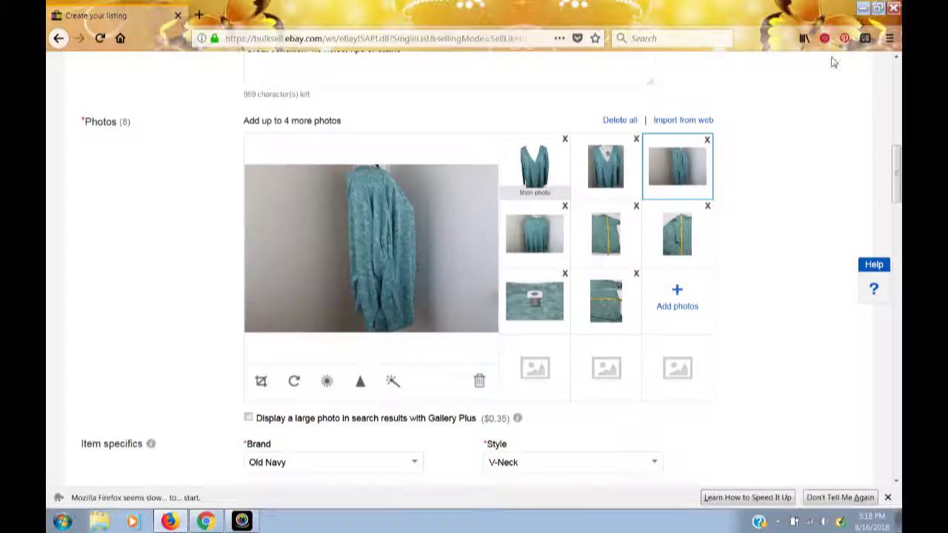
# Recrop the side-view photo from its top to bottom edge and save the final crop.
pyautogui.click(261, 381)
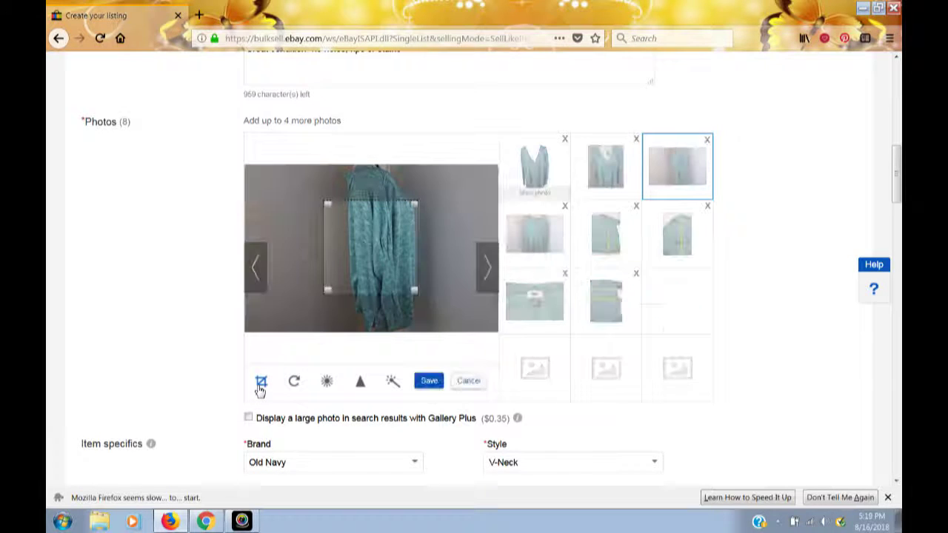
pyautogui.moveTo(330, 211); pyautogui.dragTo(328, 168)
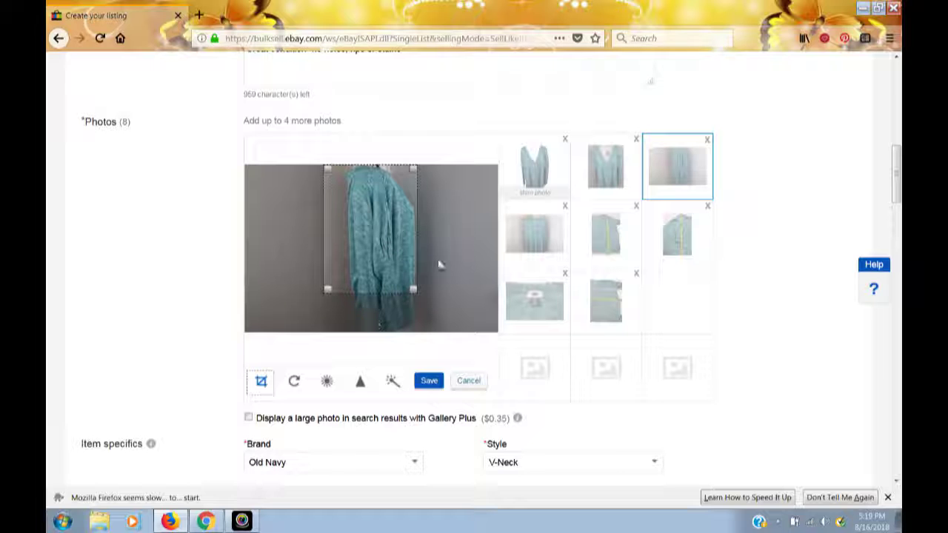
pyautogui.moveTo(416, 296); pyautogui.dragTo(427, 338)
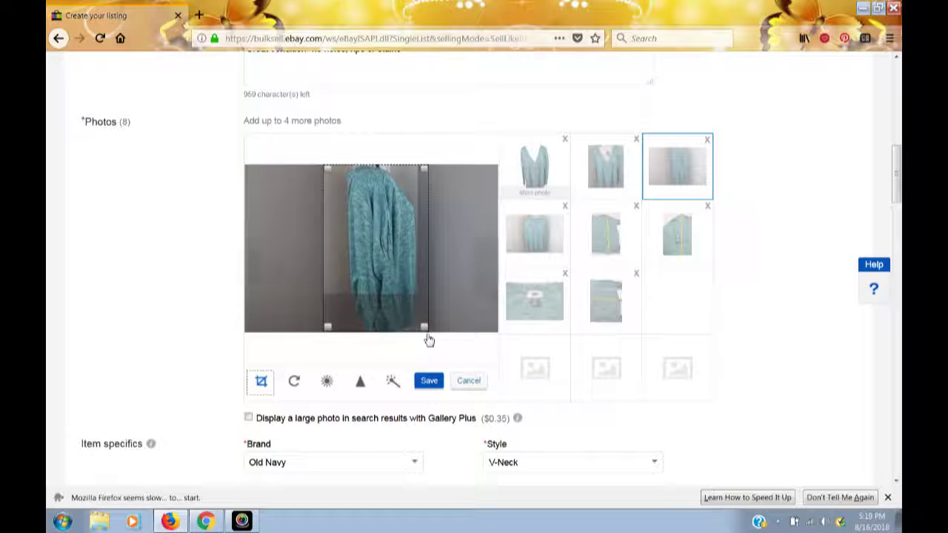
pyautogui.click(428, 382)
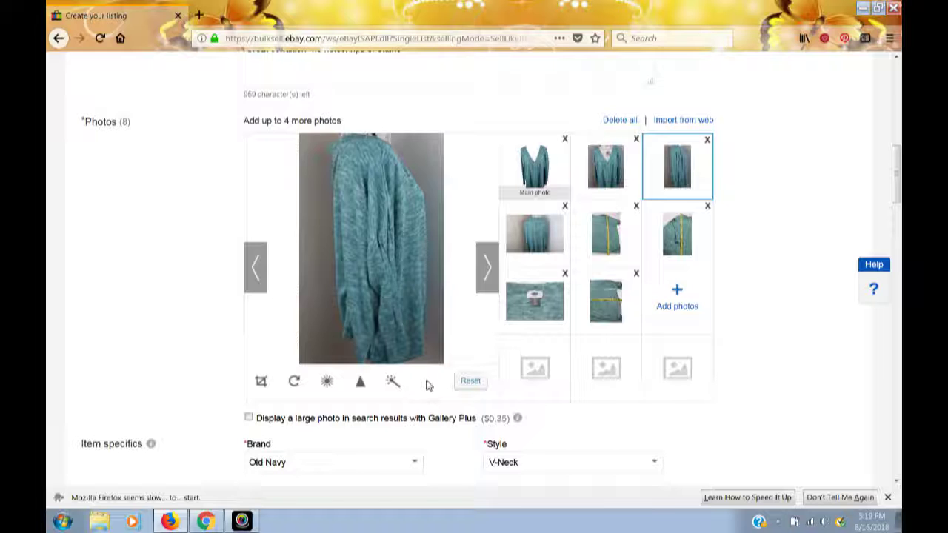
pyautogui.click(470, 381)
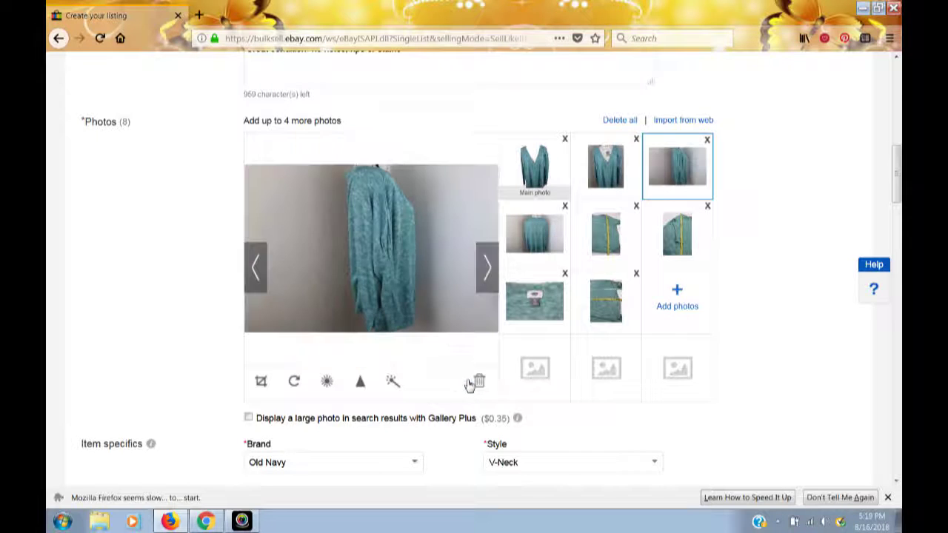
pyautogui.click(263, 382)
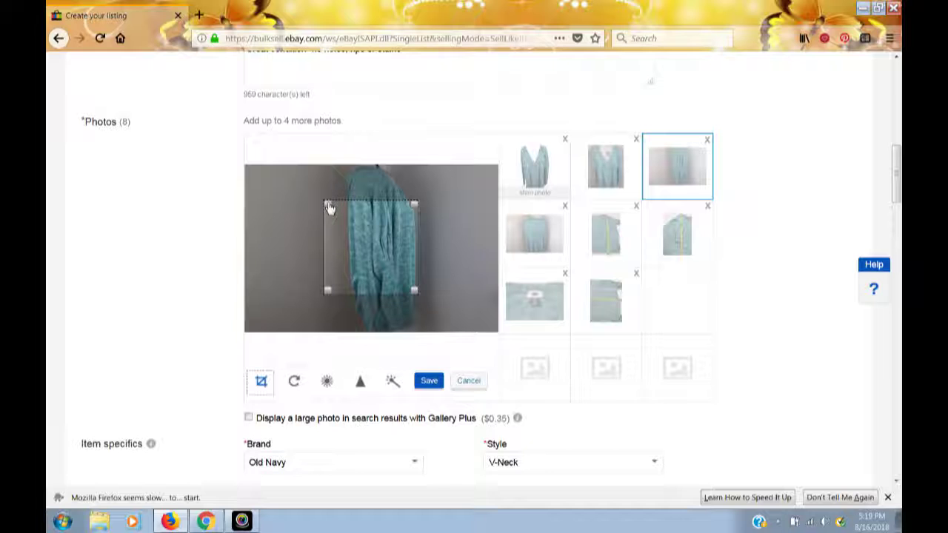
pyautogui.moveTo(331, 208); pyautogui.dragTo(331, 168)
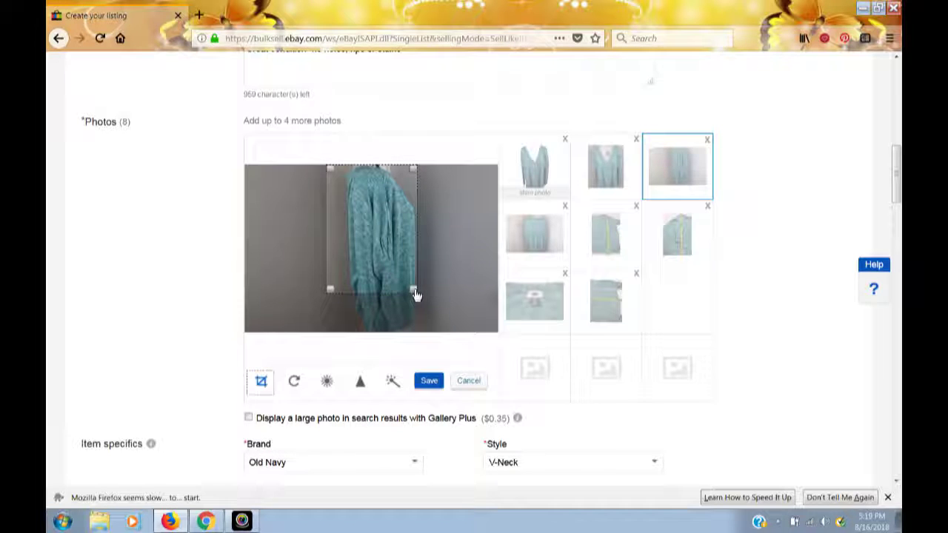
pyautogui.moveTo(415, 294); pyautogui.dragTo(433, 337)
pyautogui.click(428, 380)
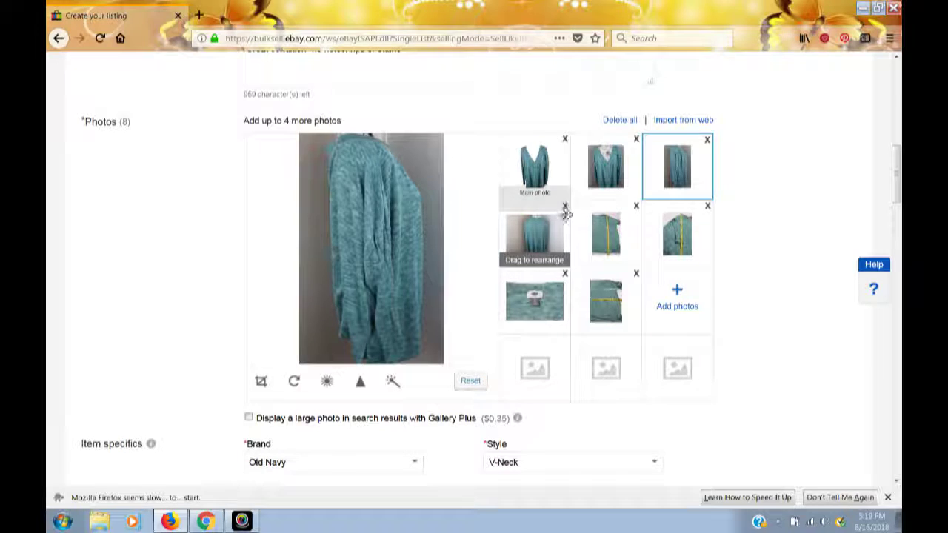
# Crop the back-view photo to include the hanger, save it, and scroll to item specifics.
pyautogui.click(554, 236)
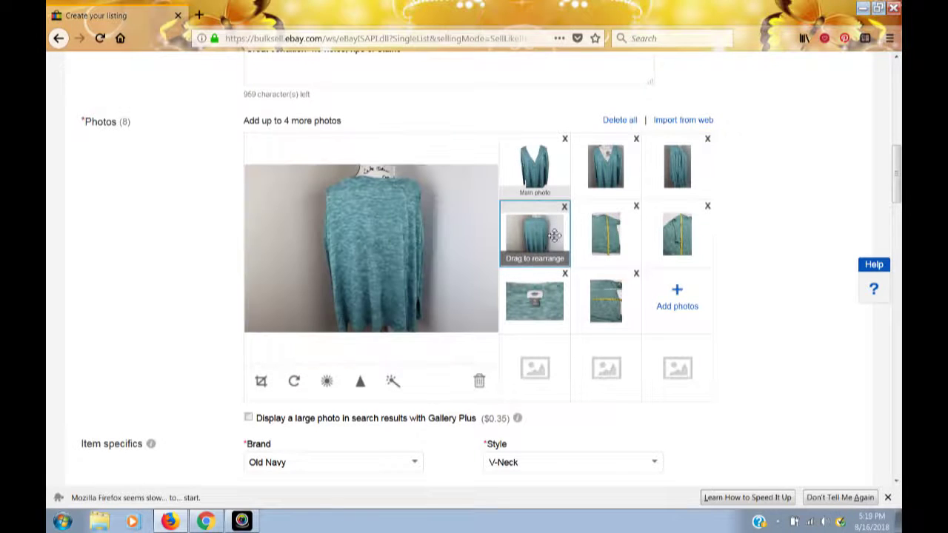
pyautogui.click(260, 381)
pyautogui.moveTo(327, 205); pyautogui.dragTo(316, 174)
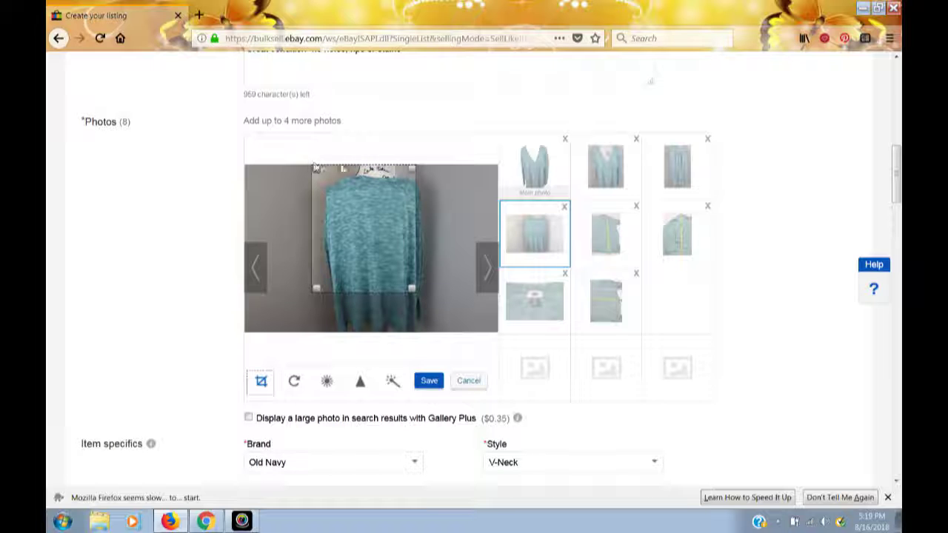
pyautogui.moveTo(412, 291); pyautogui.dragTo(431, 327)
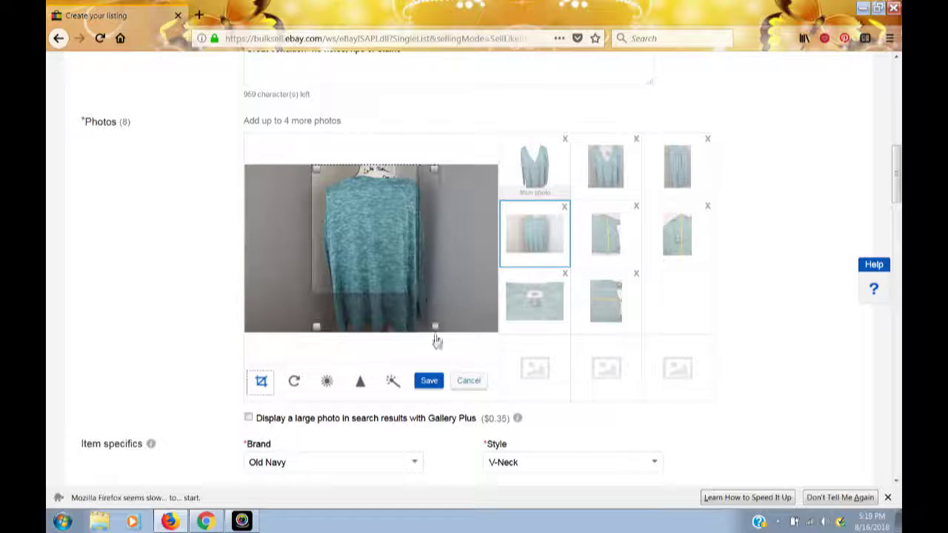
pyautogui.click(429, 381)
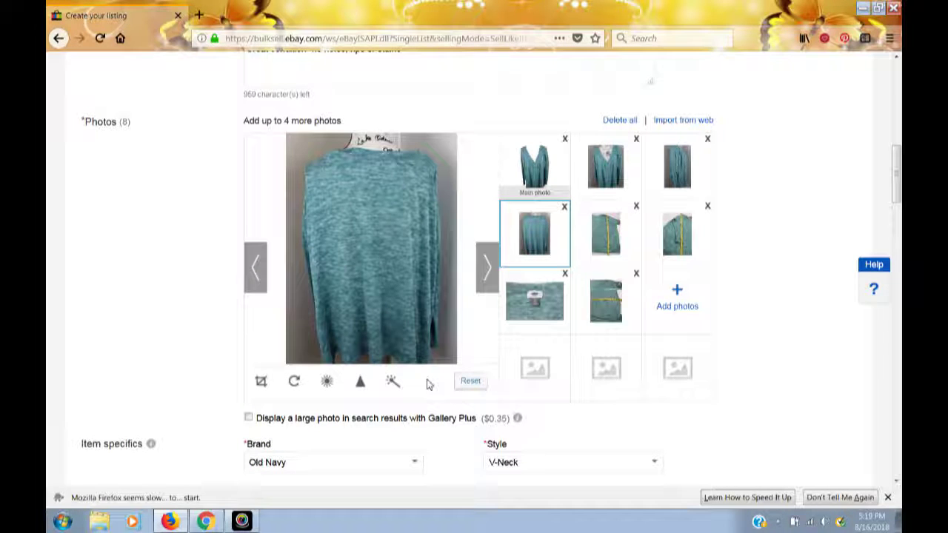
pyautogui.click(599, 191)
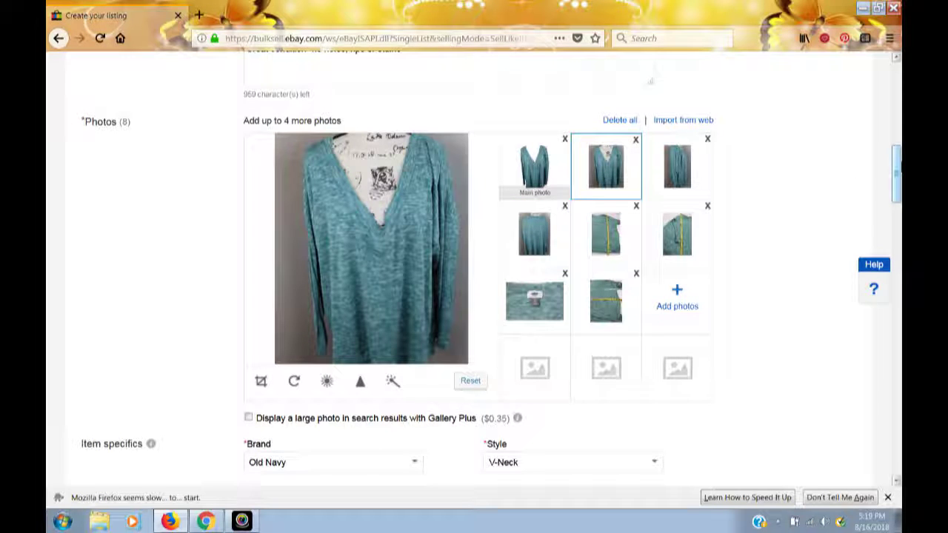
pyautogui.moveTo(896, 170); pyautogui.dragTo(897, 217)
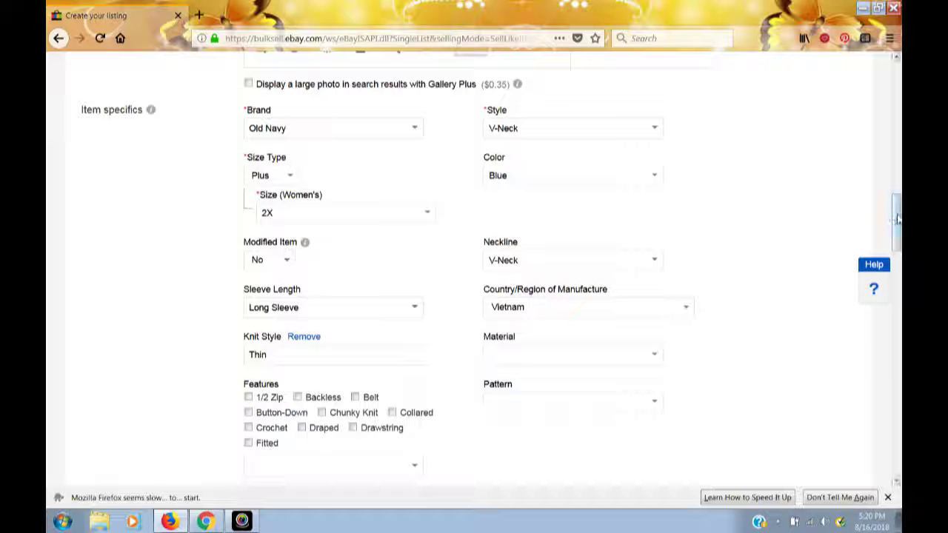
pyautogui.moveTo(896, 222); pyautogui.dragTo(891, 280)
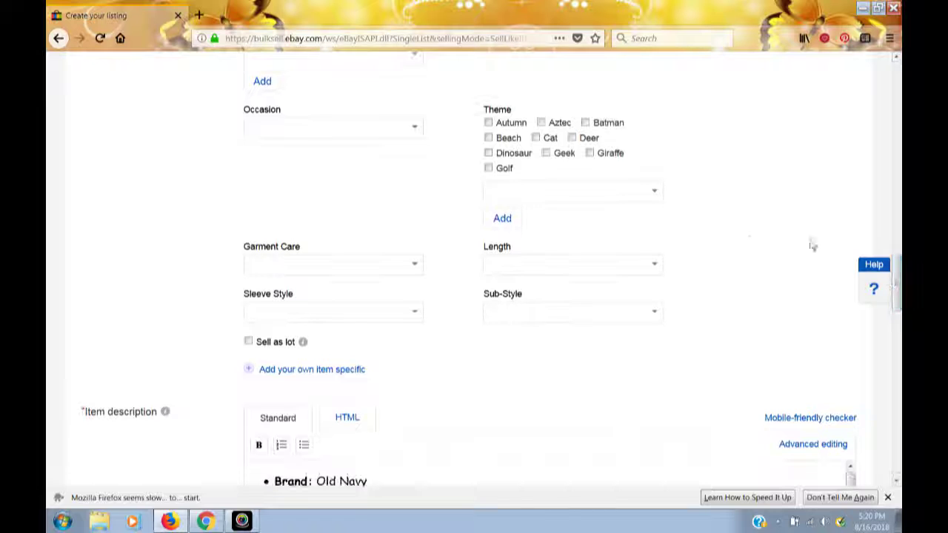
pyautogui.click(655, 267)
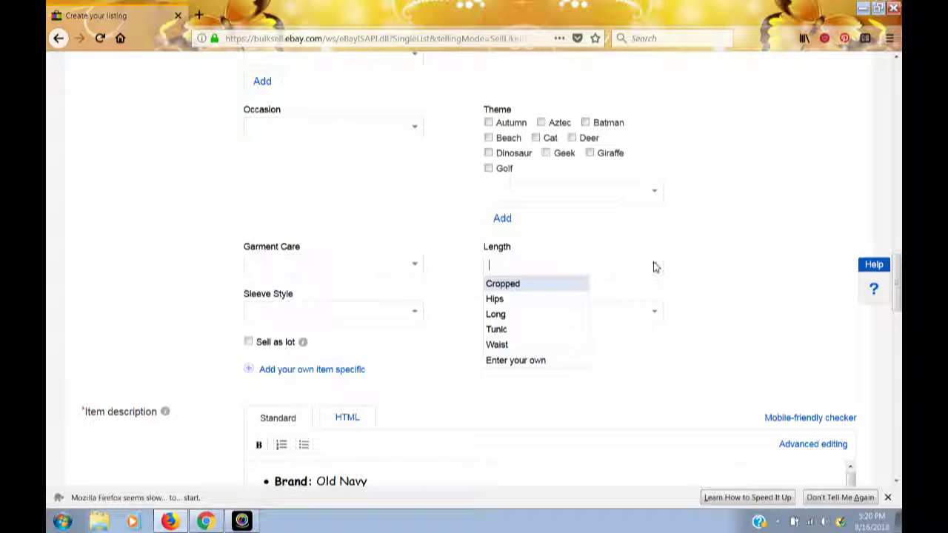
pyautogui.click(728, 239)
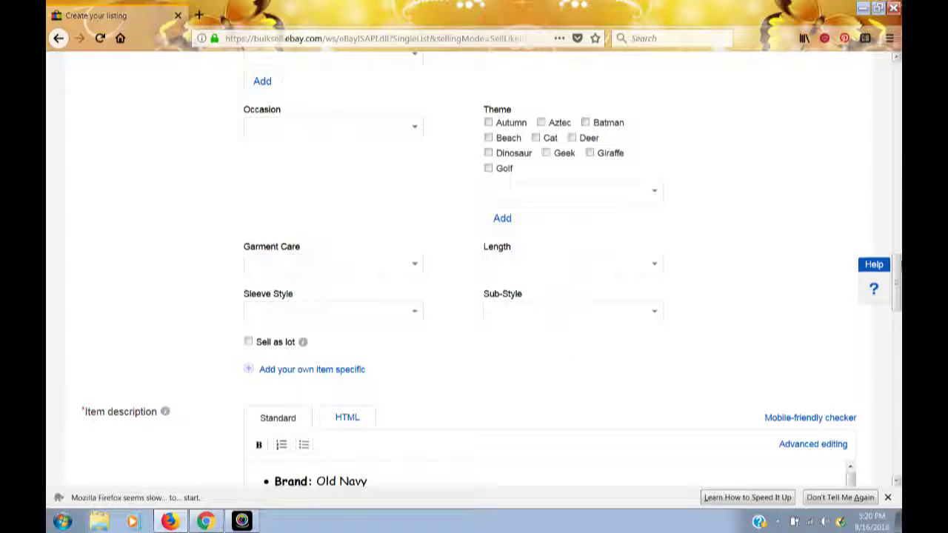
pyautogui.moveTo(898, 277); pyautogui.dragTo(897, 159)
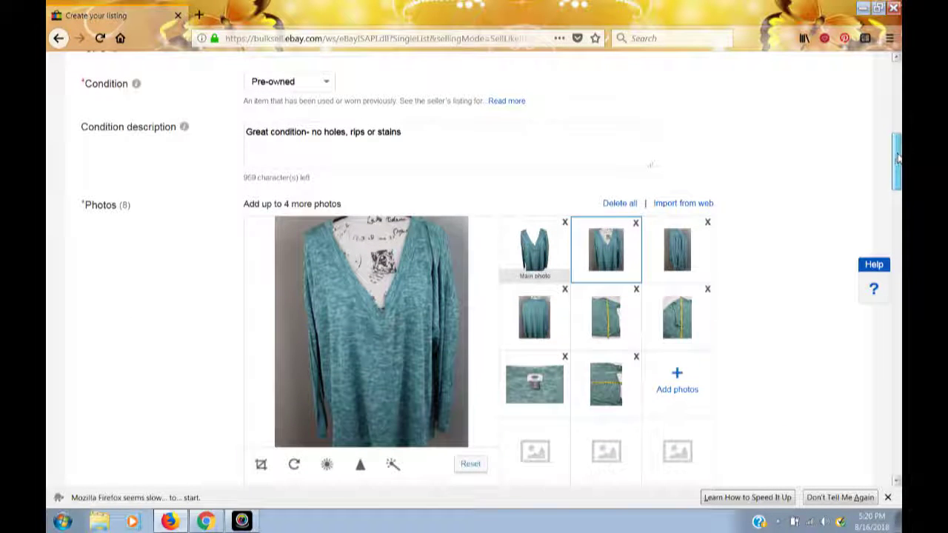
pyautogui.click(618, 326)
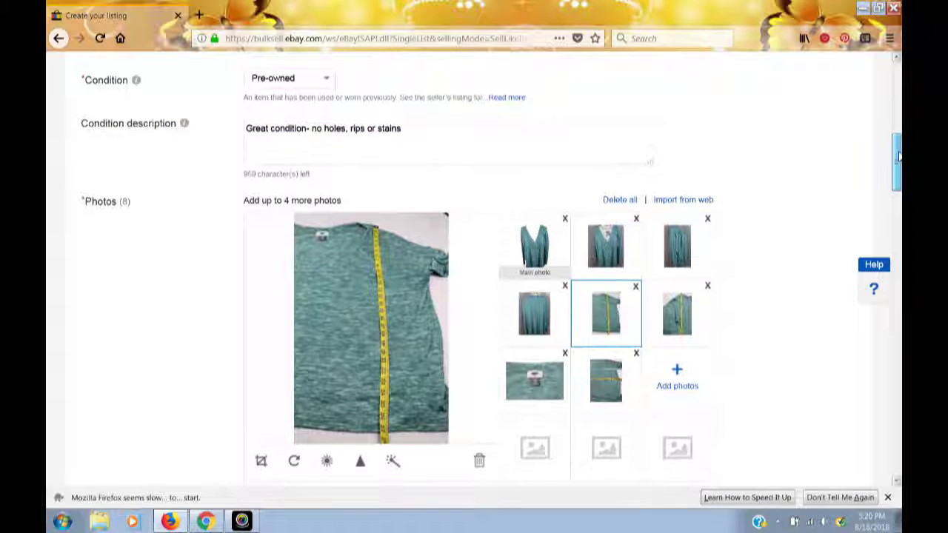
pyautogui.moveTo(898, 155); pyautogui.dragTo(898, 166)
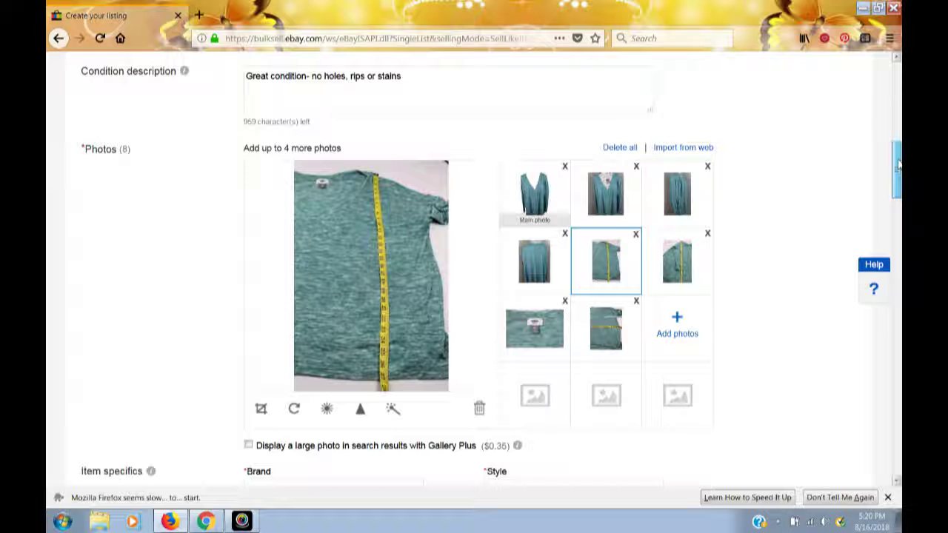
pyautogui.moveTo(898, 165); pyautogui.dragTo(898, 170)
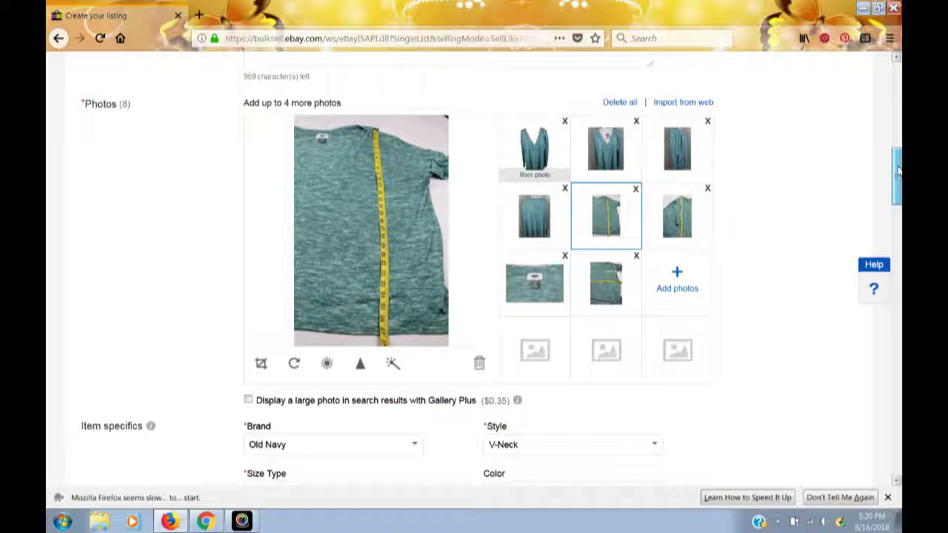
pyautogui.moveTo(898, 170); pyautogui.dragTo(897, 259)
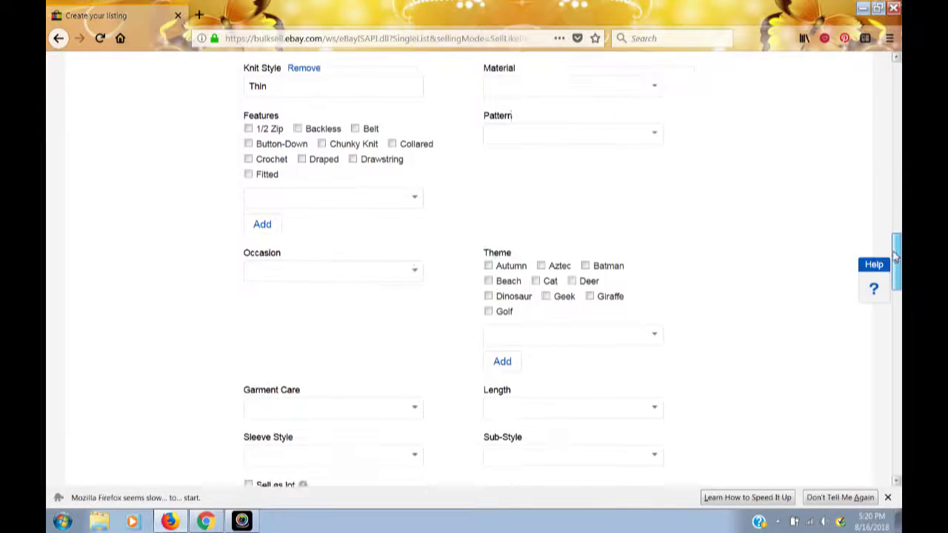
pyautogui.click(655, 134)
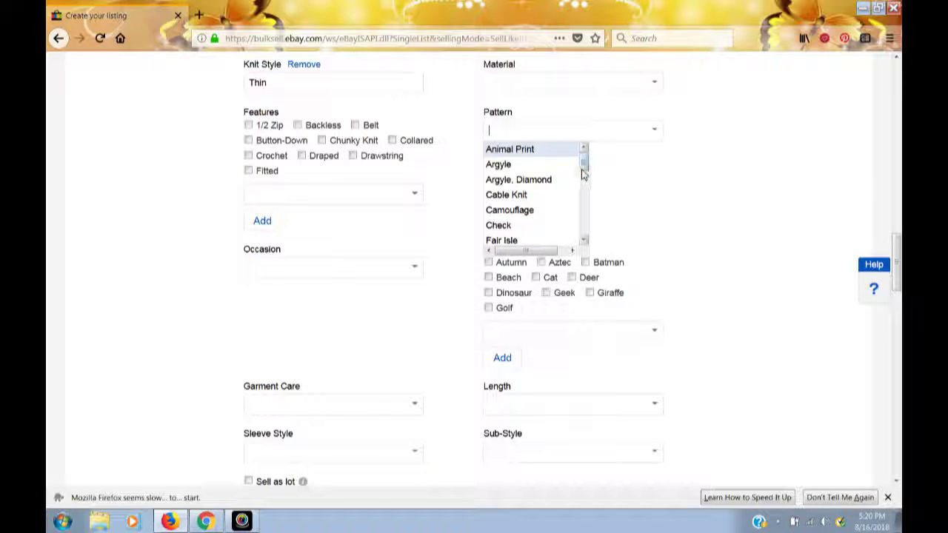
pyautogui.moveTo(583, 177); pyautogui.dragTo(587, 238)
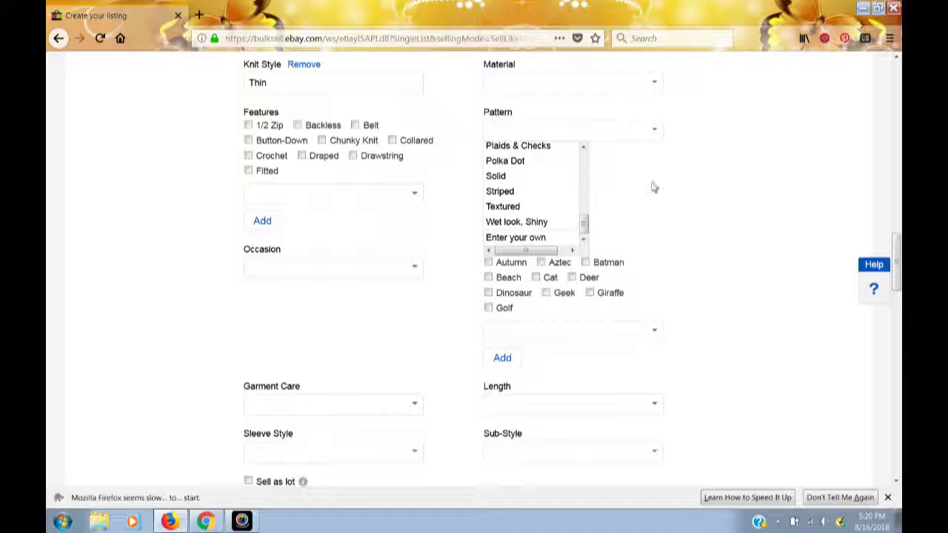
pyautogui.click(740, 237)
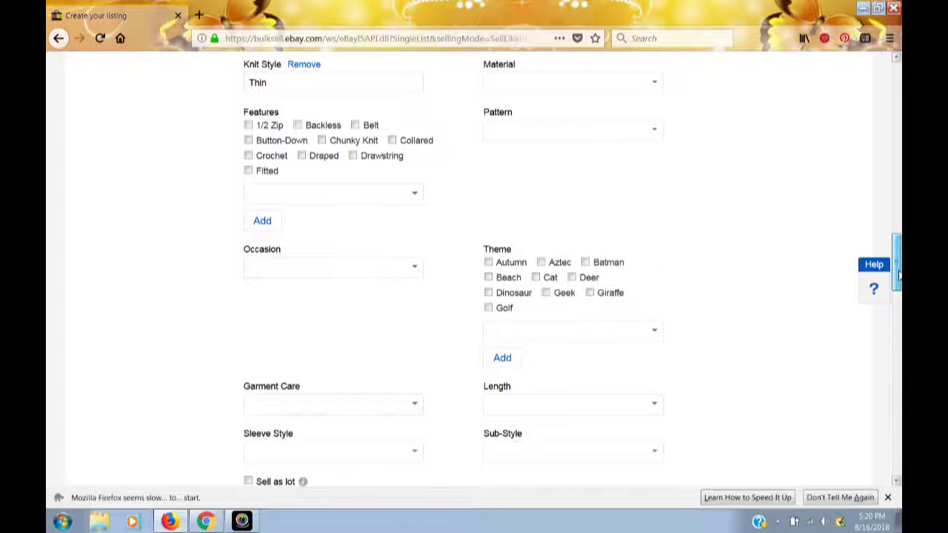
pyautogui.moveTo(897, 275); pyautogui.dragTo(898, 176)
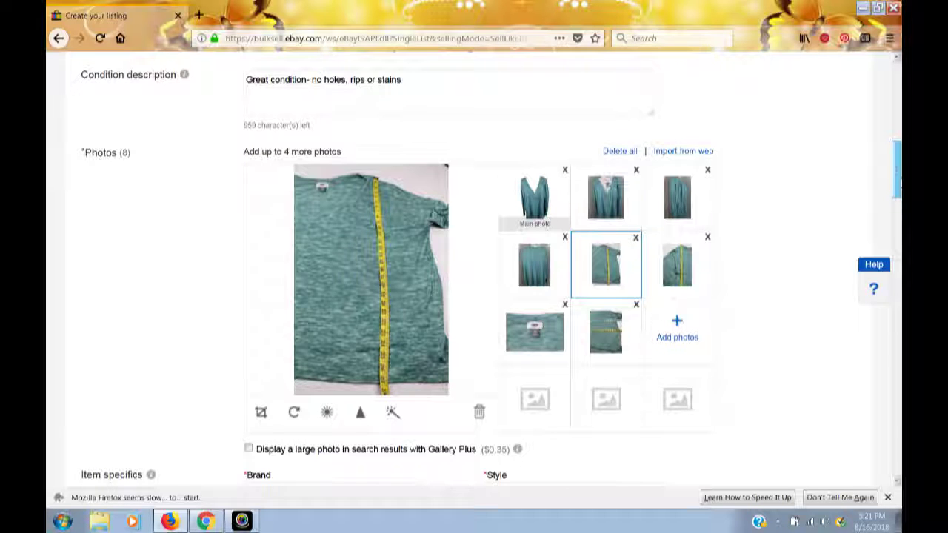
pyautogui.moveTo(898, 177); pyautogui.dragTo(899, 197)
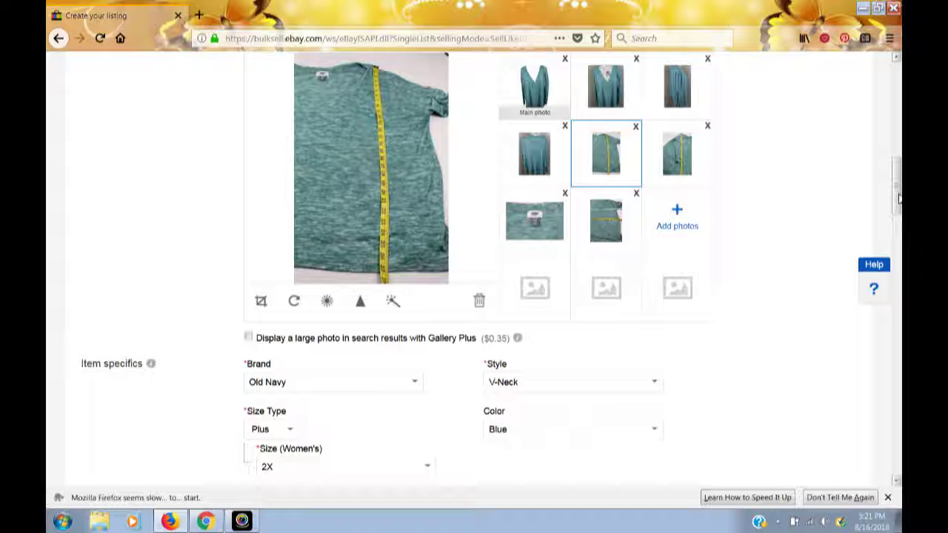
pyautogui.moveTo(898, 197); pyautogui.dragTo(890, 333)
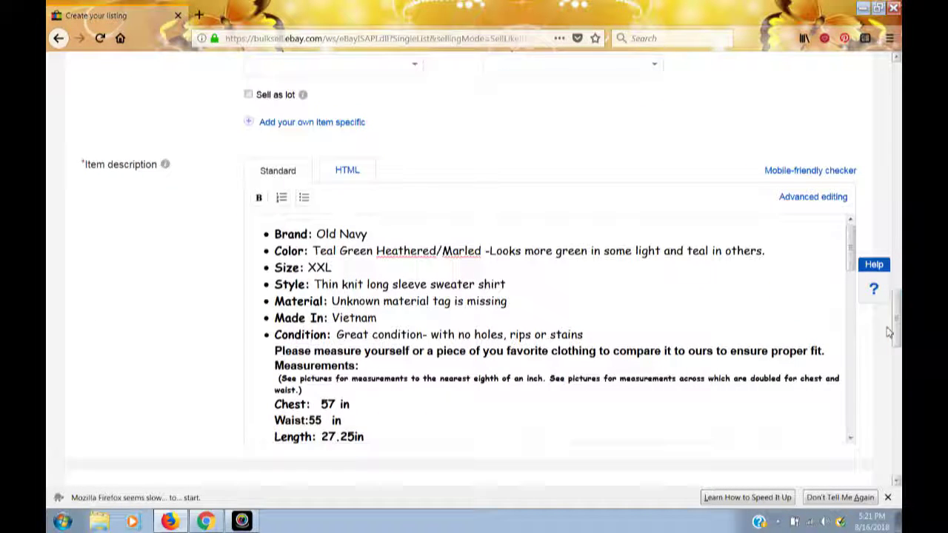
pyautogui.click(796, 171)
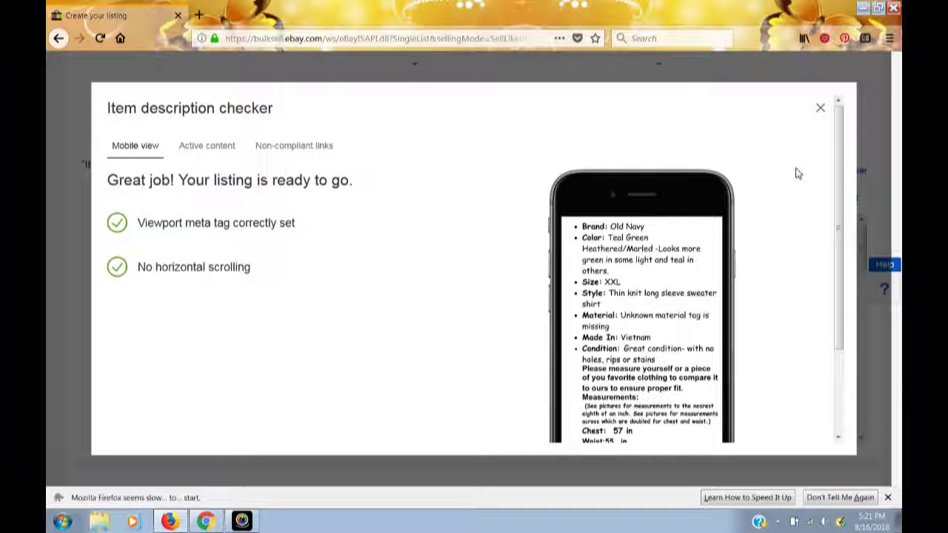
pyautogui.moveTo(841, 170); pyautogui.dragTo(835, 237)
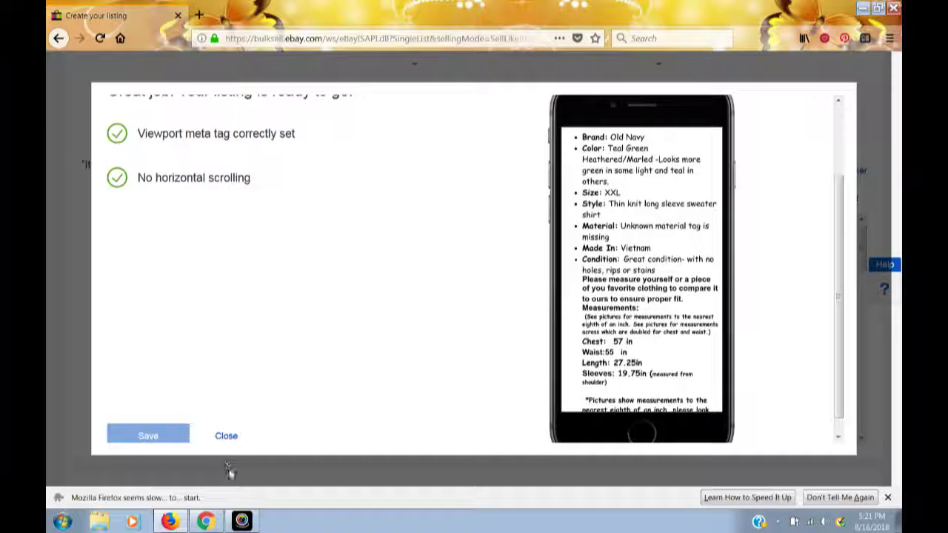
pyautogui.click(225, 436)
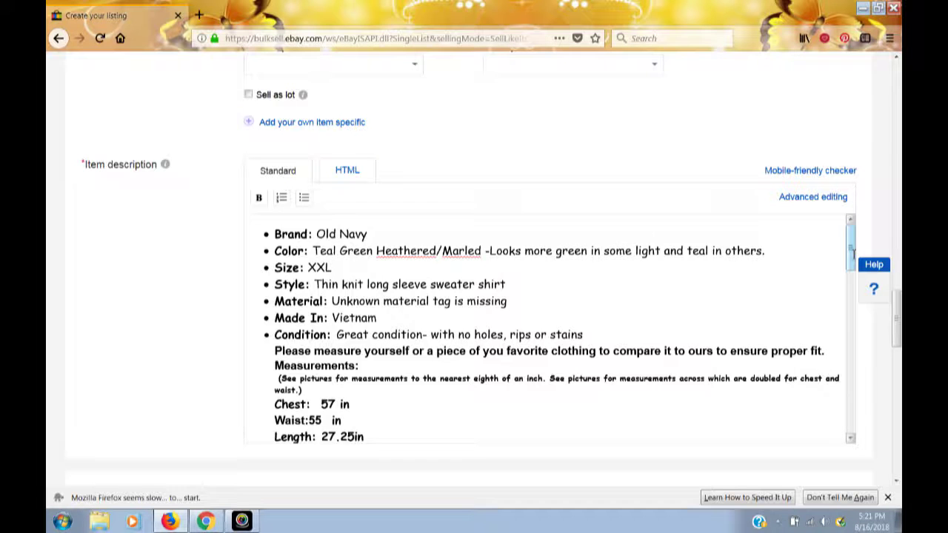
# Insert a period after 'measurements' before 'Remember' in the description's sizing note.
pyautogui.moveTo(852, 252); pyautogui.dragTo(851, 276)
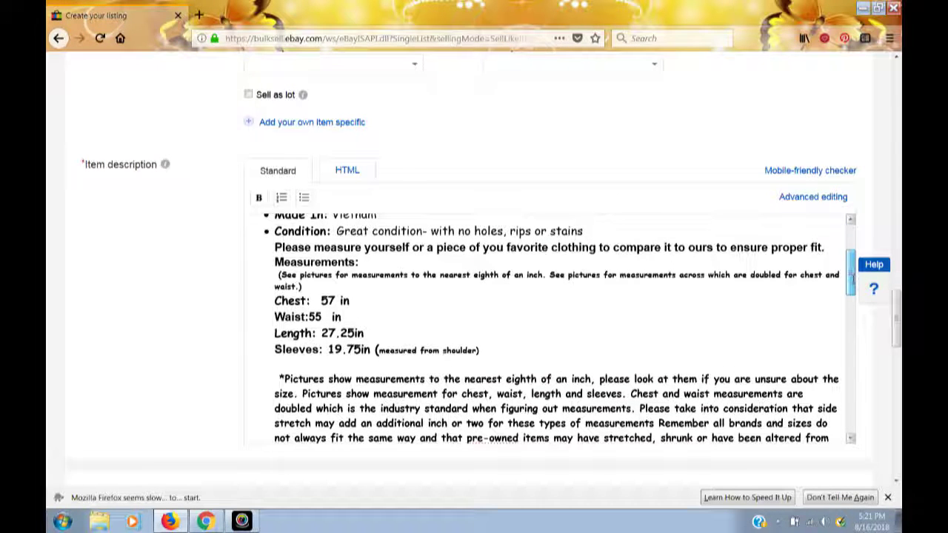
pyautogui.moveTo(852, 277); pyautogui.dragTo(851, 281)
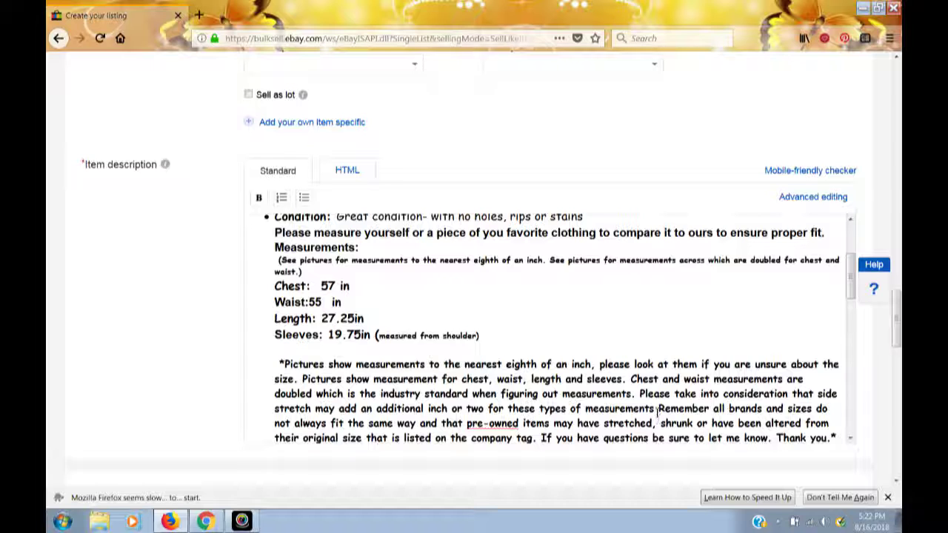
pyautogui.click(655, 408)
pyautogui.write('.')
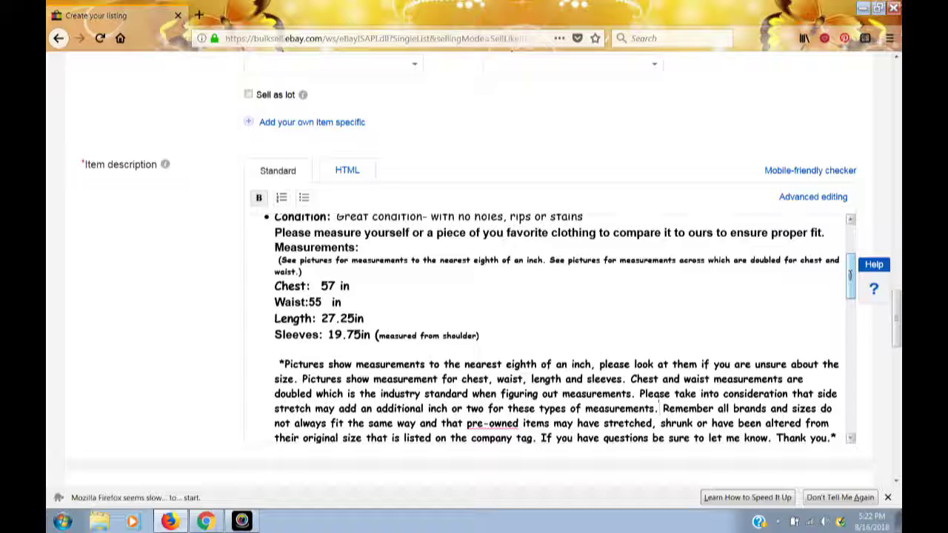
pyautogui.moveTo(850, 274); pyautogui.dragTo(835, 338)
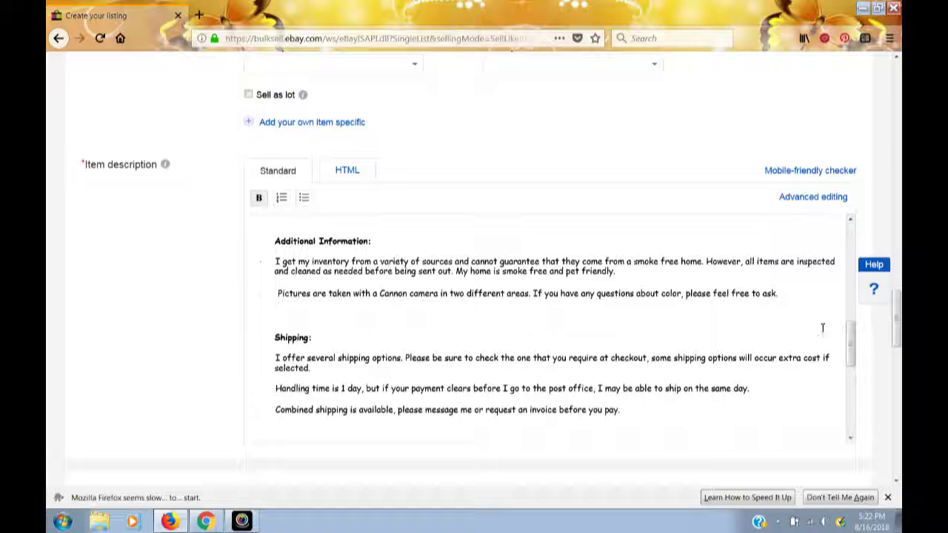
pyautogui.moveTo(849, 340); pyautogui.dragTo(851, 238)
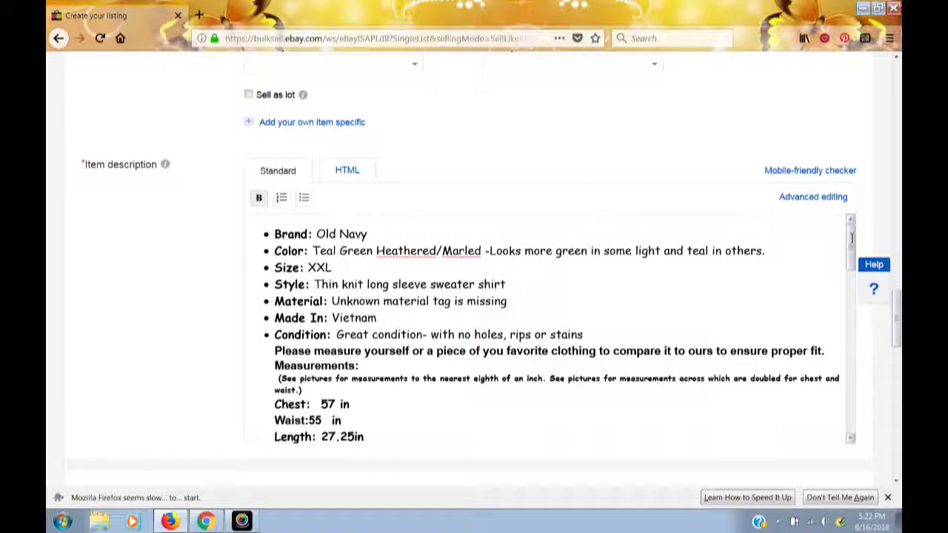
pyautogui.click(379, 319)
pyautogui.moveTo(896, 315); pyautogui.dragTo(897, 235)
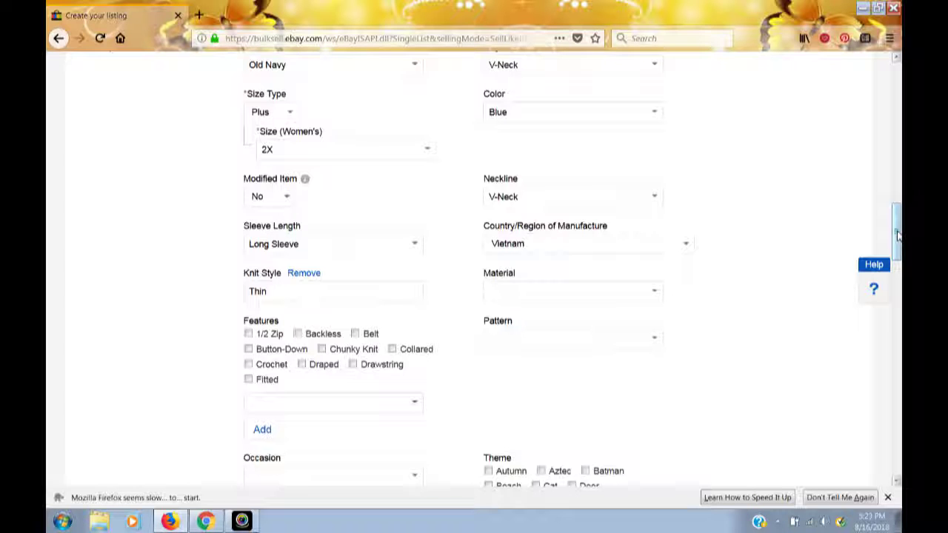
pyautogui.moveTo(898, 235); pyautogui.dragTo(891, 369)
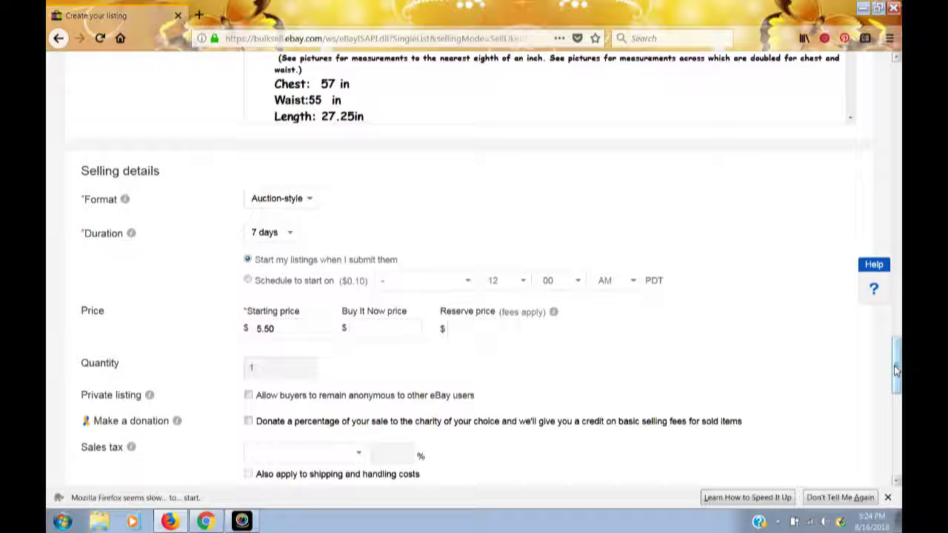
pyautogui.moveTo(896, 370); pyautogui.dragTo(896, 383)
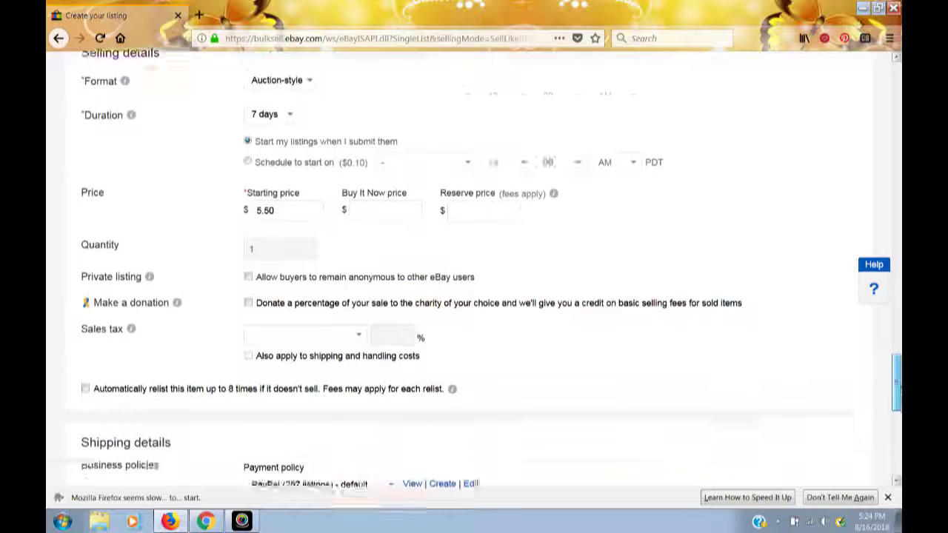
pyautogui.moveTo(896, 383); pyautogui.dragTo(897, 407)
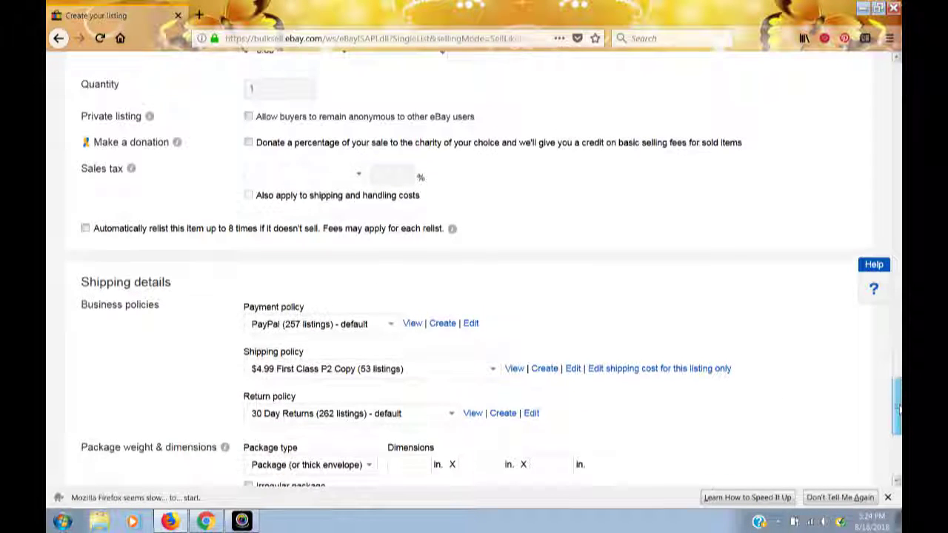
pyautogui.click(491, 372)
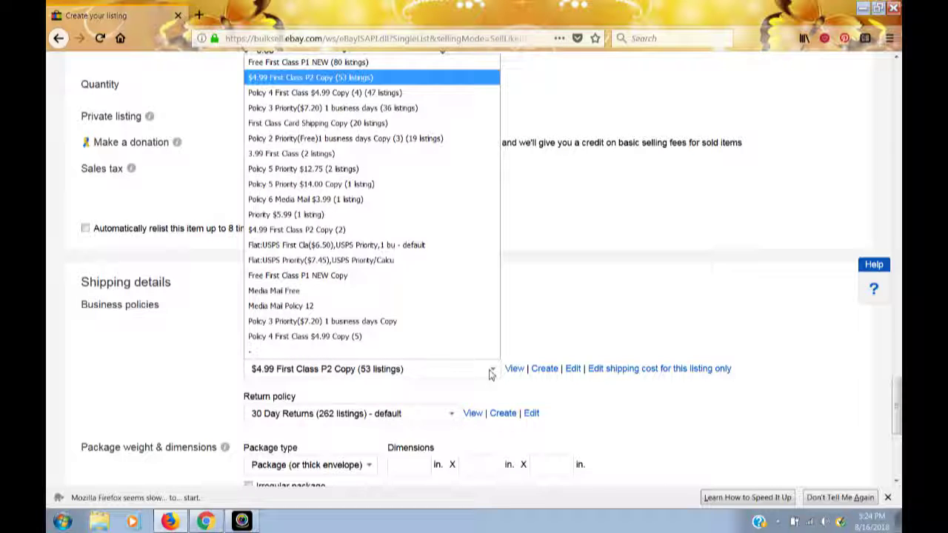
pyautogui.click(571, 317)
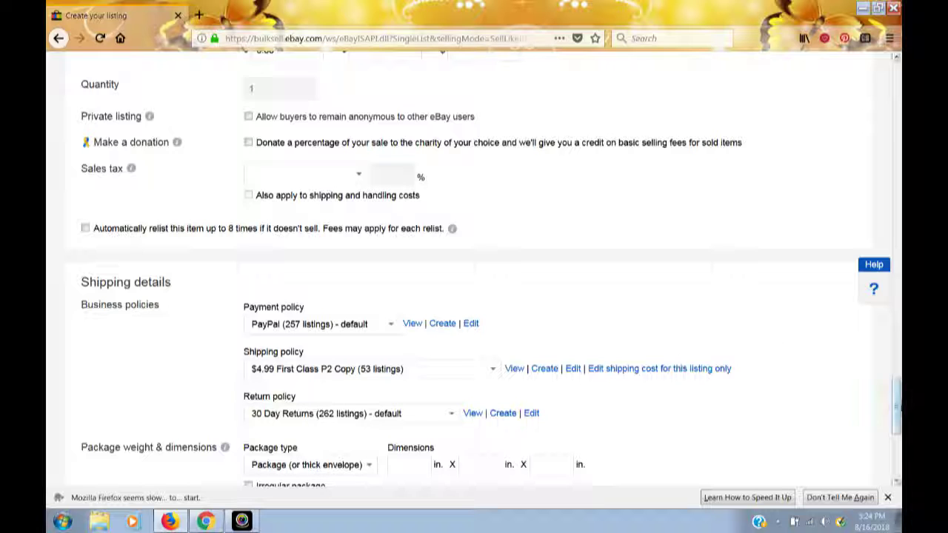
pyautogui.moveTo(898, 407); pyautogui.dragTo(898, 430)
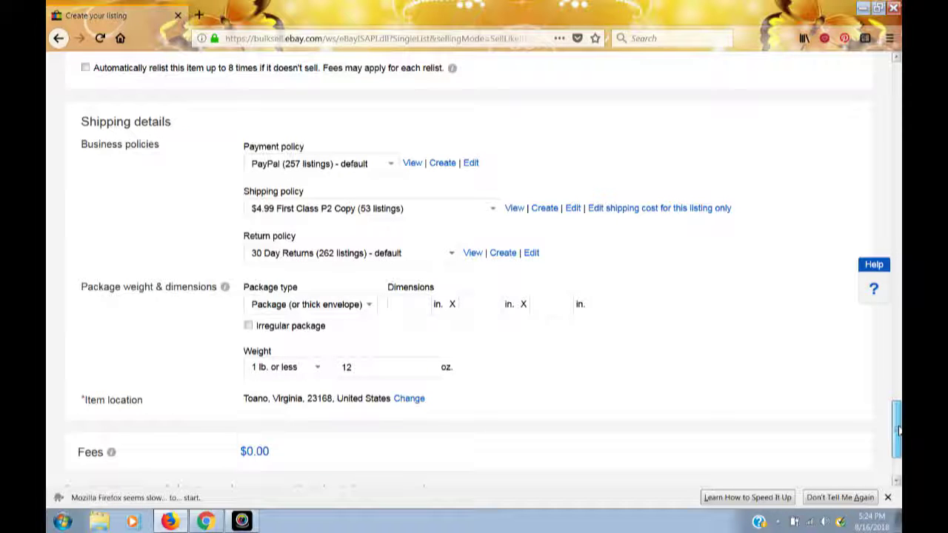
pyautogui.moveTo(898, 430); pyautogui.dragTo(898, 417)
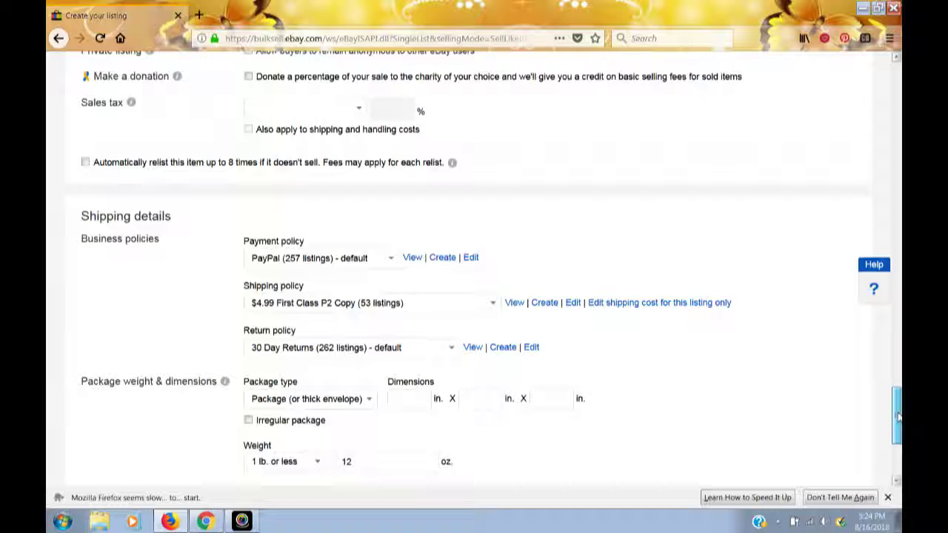
pyautogui.moveTo(898, 416); pyautogui.dragTo(898, 430)
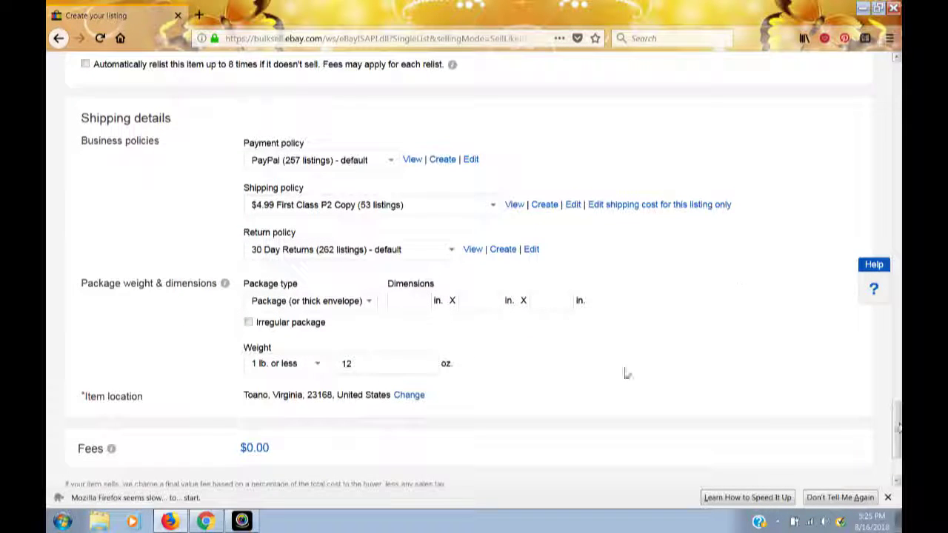
pyautogui.click(489, 209)
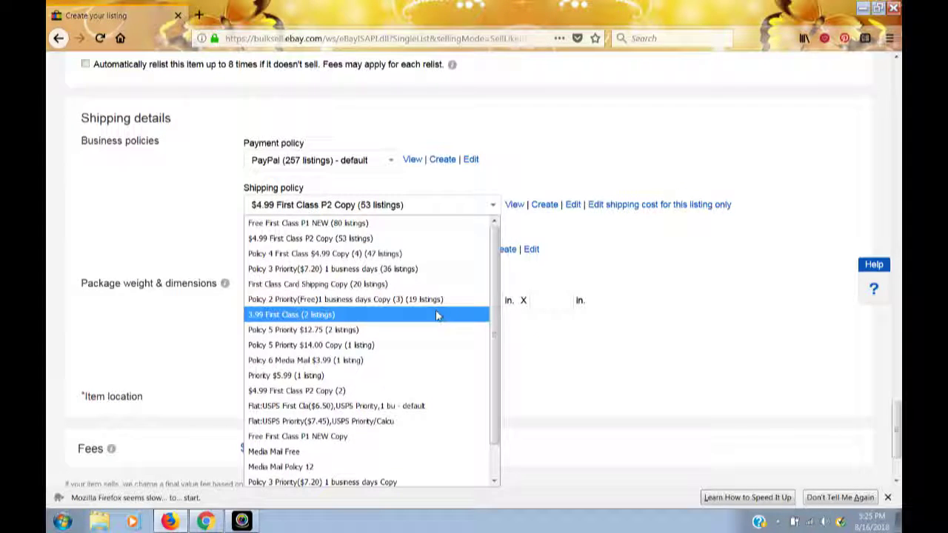
pyautogui.click(715, 290)
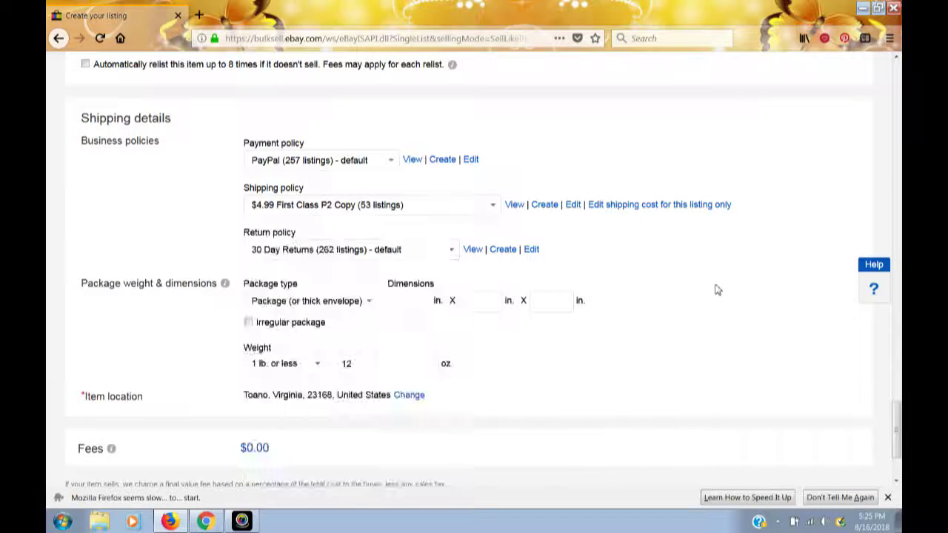
pyautogui.moveTo(895, 412); pyautogui.dragTo(885, 277)
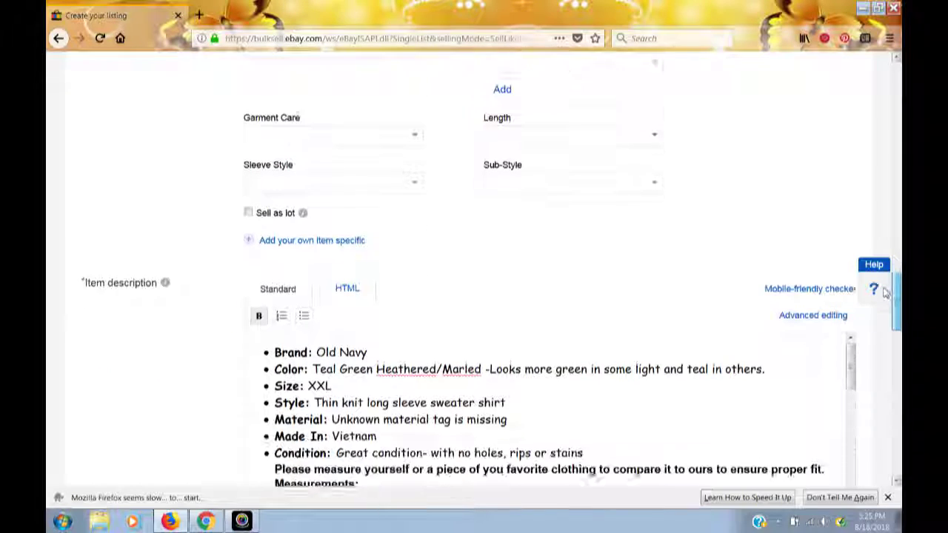
pyautogui.scroll(-1, 886, 293)
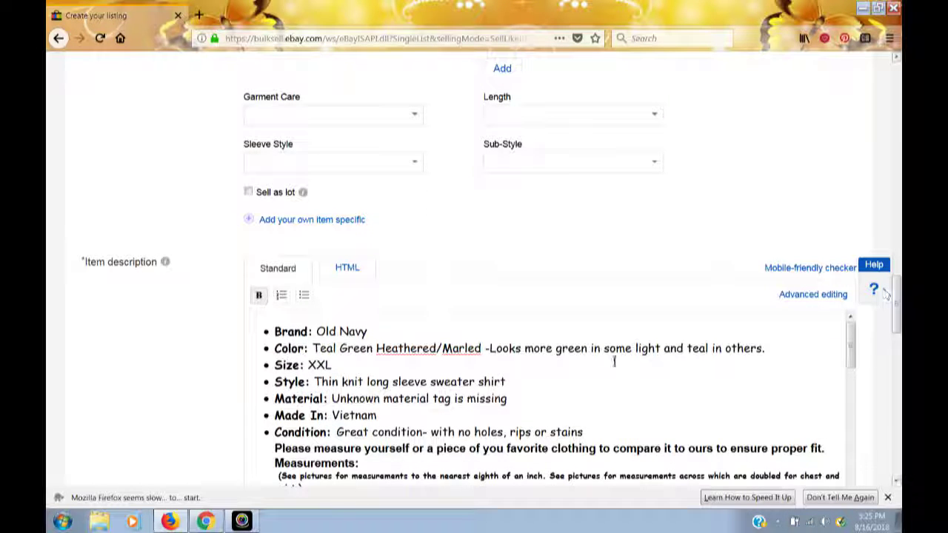
pyautogui.click(534, 390)
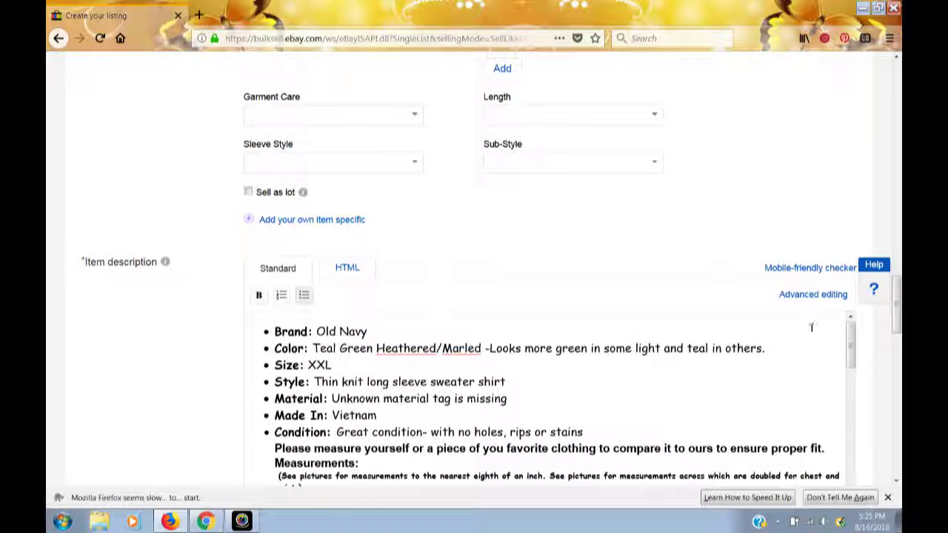
pyautogui.moveTo(898, 295); pyautogui.dragTo(897, 437)
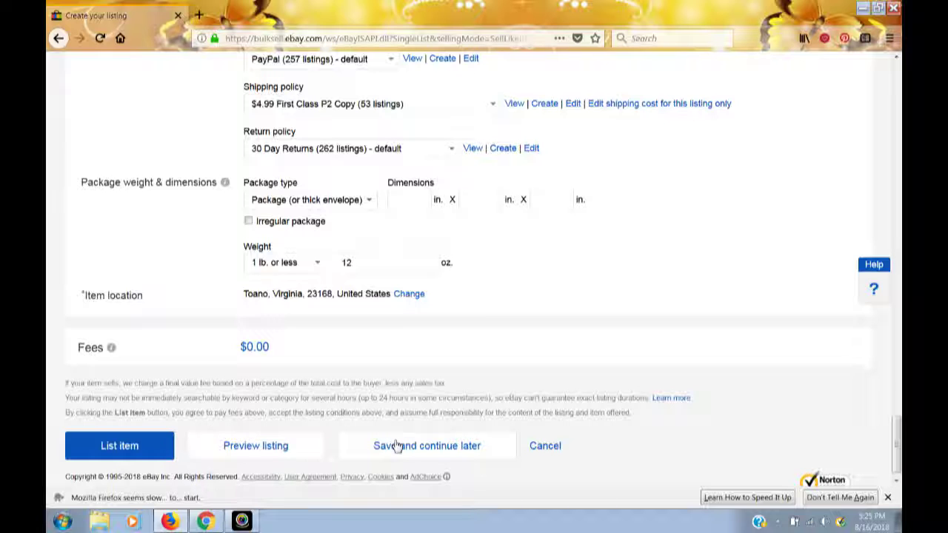
pyautogui.click(285, 447)
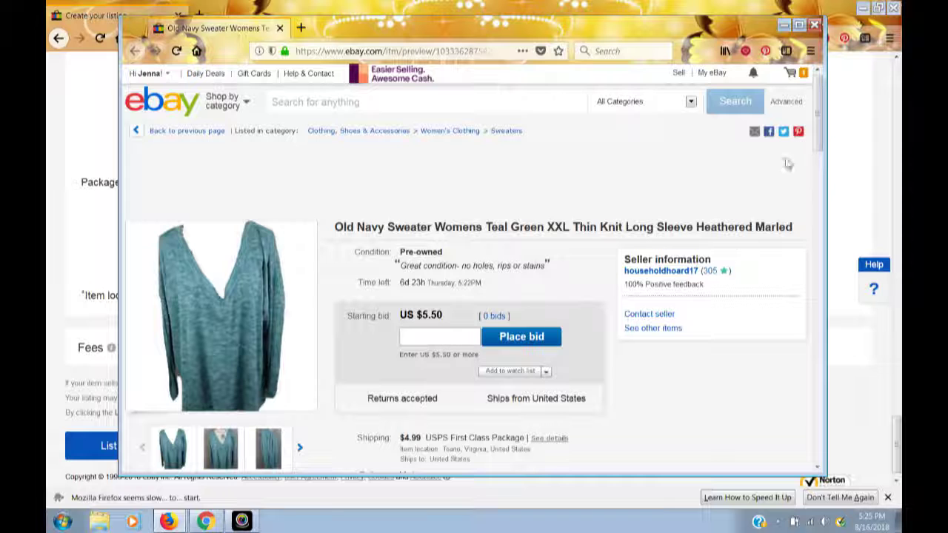
pyautogui.moveTo(820, 136); pyautogui.dragTo(820, 156)
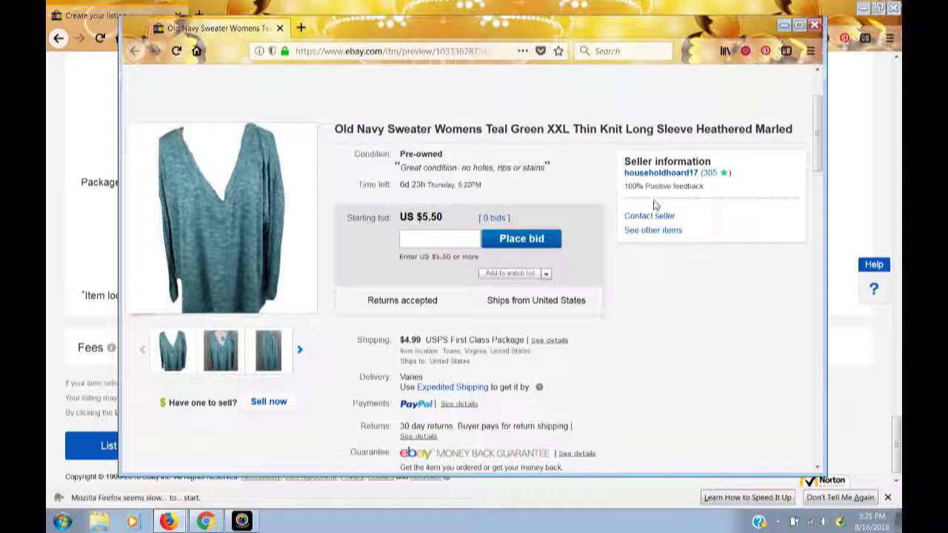
pyautogui.moveTo(816, 147); pyautogui.dragTo(815, 264)
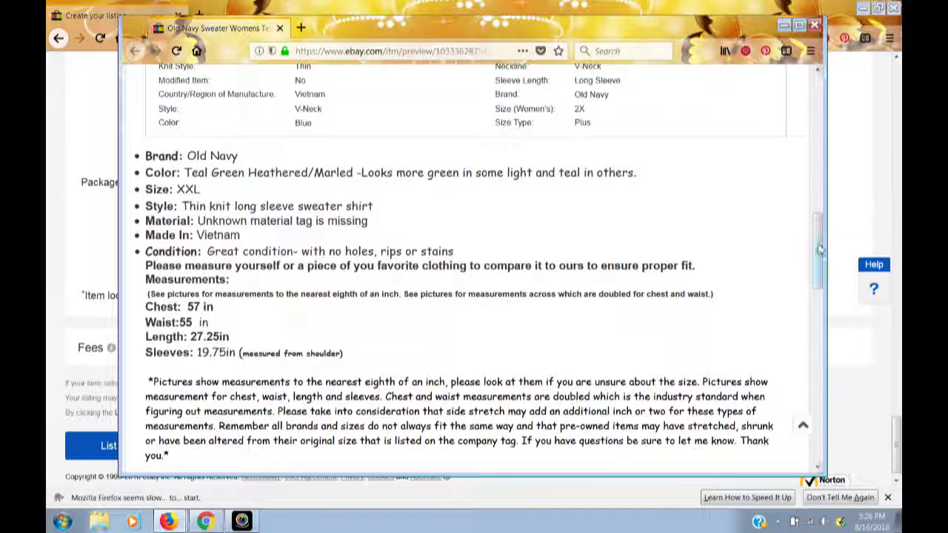
pyautogui.moveTo(817, 248)
pyautogui.mouseDown()
pyautogui.moveTo(817, 264)
pyautogui.moveTo(817, 240)
pyautogui.mouseUp()
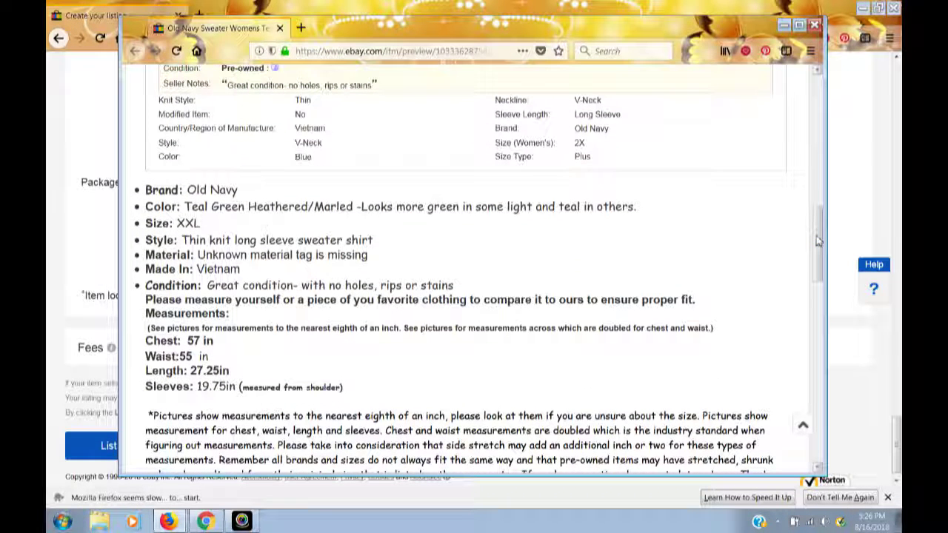
pyautogui.click(814, 26)
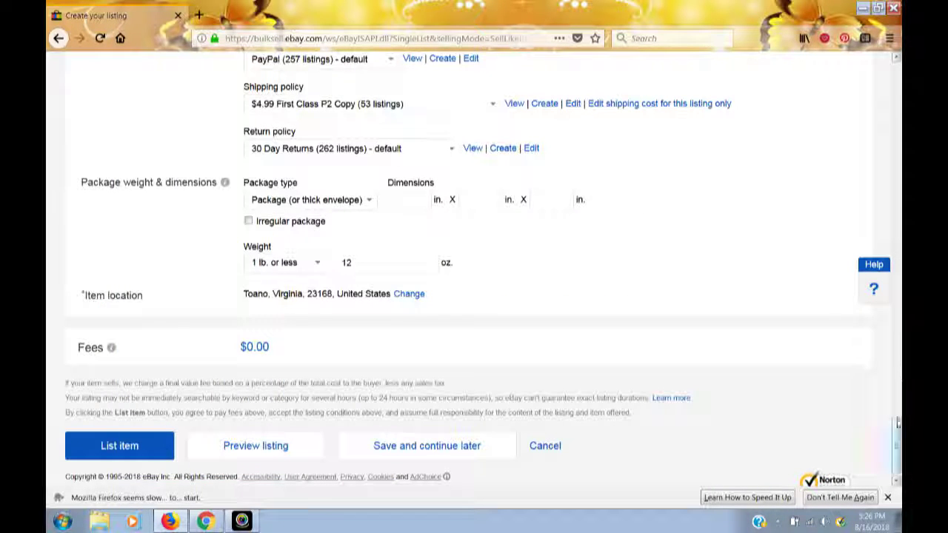
# Delete the stray space before 57 in the Chest measurement.
pyautogui.moveTo(897, 422); pyautogui.dragTo(885, 305)
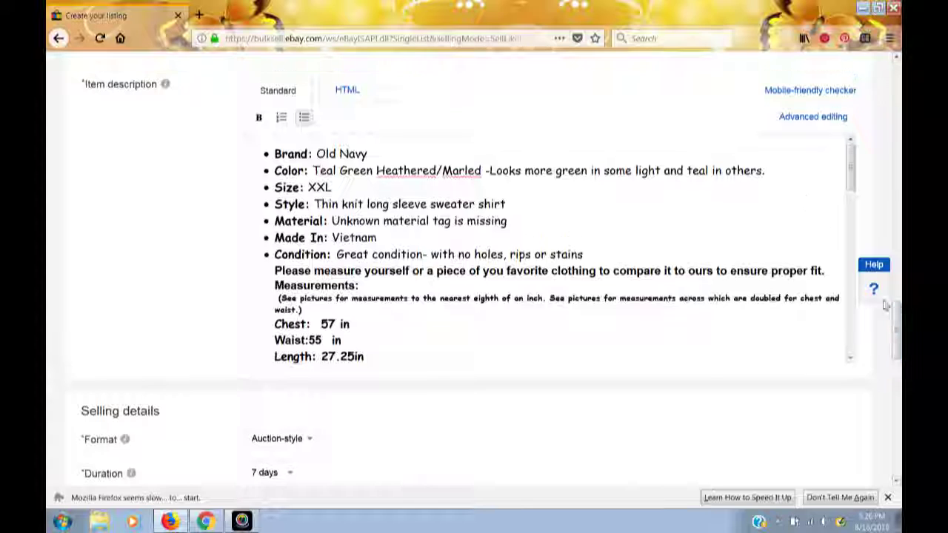
pyautogui.click(320, 324)
pyautogui.press('BackSpace')
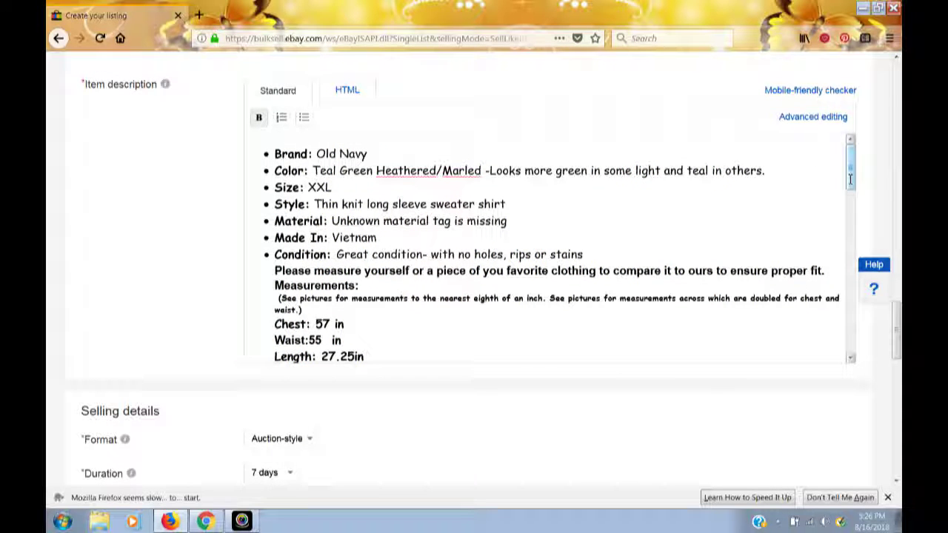
# Change the Color item specific to Green.
pyautogui.moveTo(849, 169); pyautogui.dragTo(837, 325)
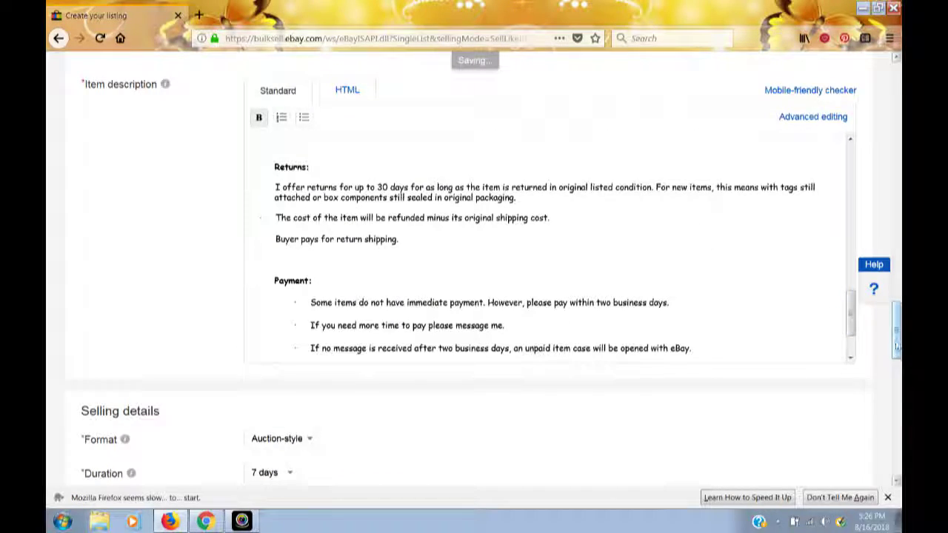
pyautogui.moveTo(895, 332); pyautogui.dragTo(893, 222)
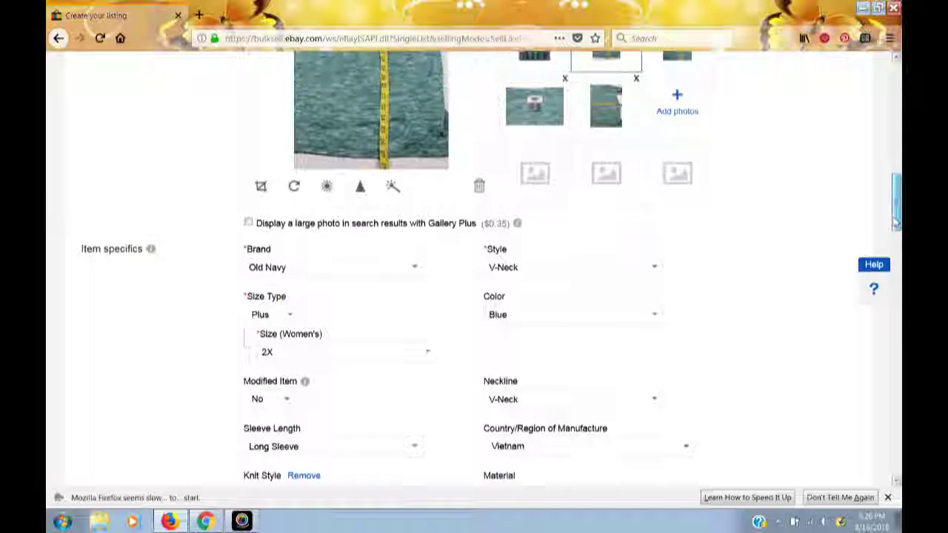
pyautogui.click(654, 314)
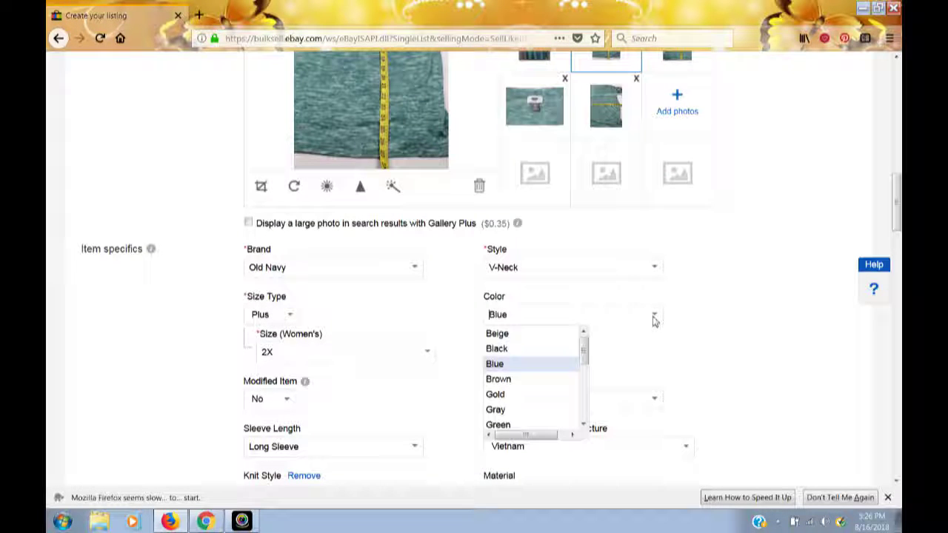
pyautogui.click(550, 425)
pyautogui.moveTo(896, 207); pyautogui.dragTo(894, 339)
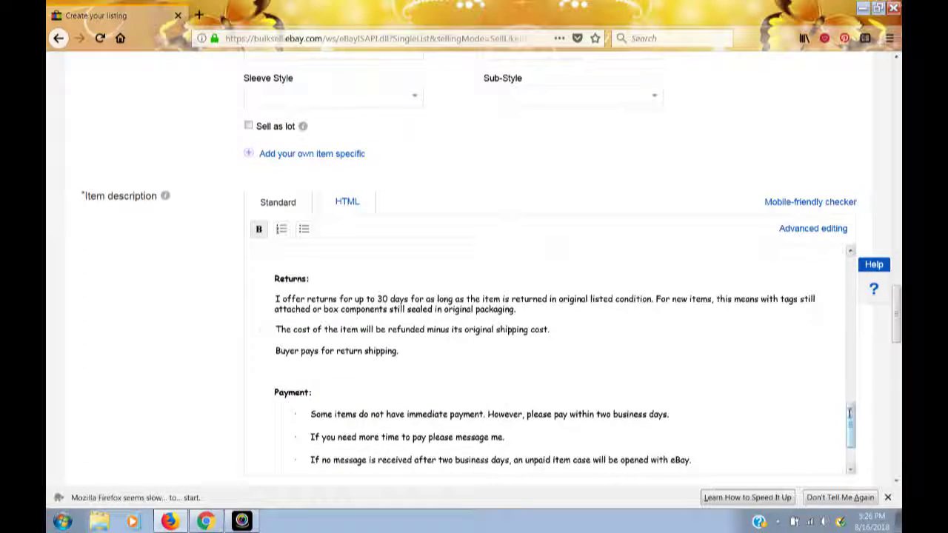
pyautogui.moveTo(849, 413); pyautogui.dragTo(849, 264)
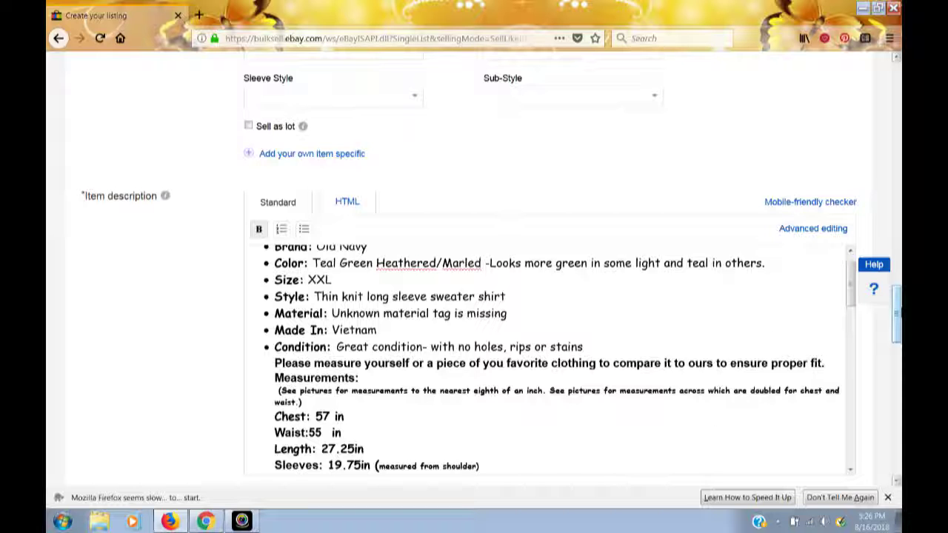
pyautogui.moveTo(897, 315); pyautogui.dragTo(881, 457)
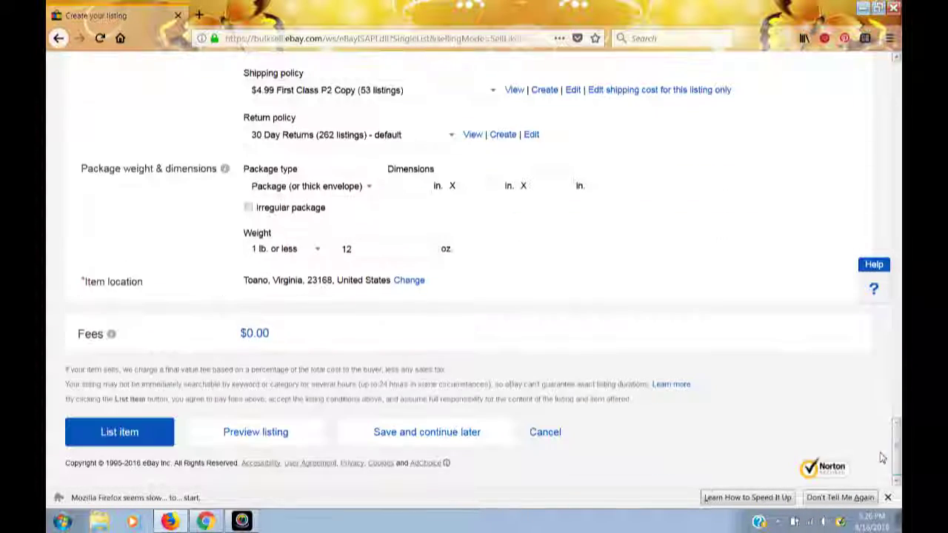
# Publish the listing and review the live 7-day auction page at a $5.50 starting bid.
pyautogui.click(150, 442)
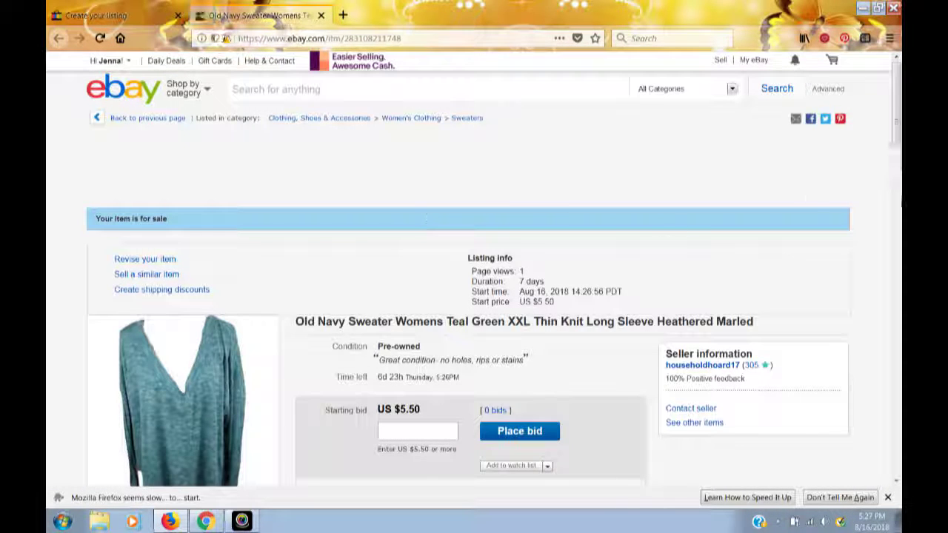
pyautogui.scroll(-1, 412, 223)
pyautogui.scroll(-3, 889, 161)
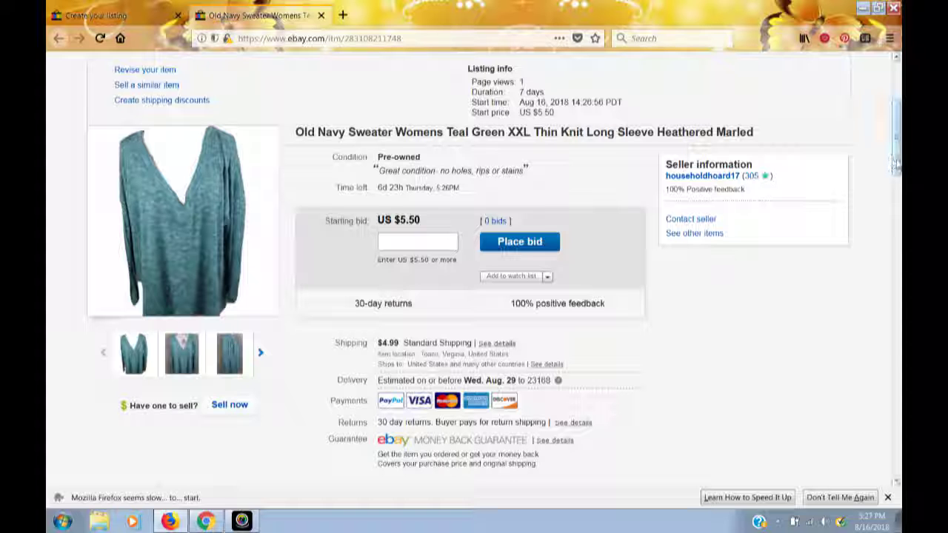
pyautogui.moveTo(893, 164); pyautogui.dragTo(894, 215)
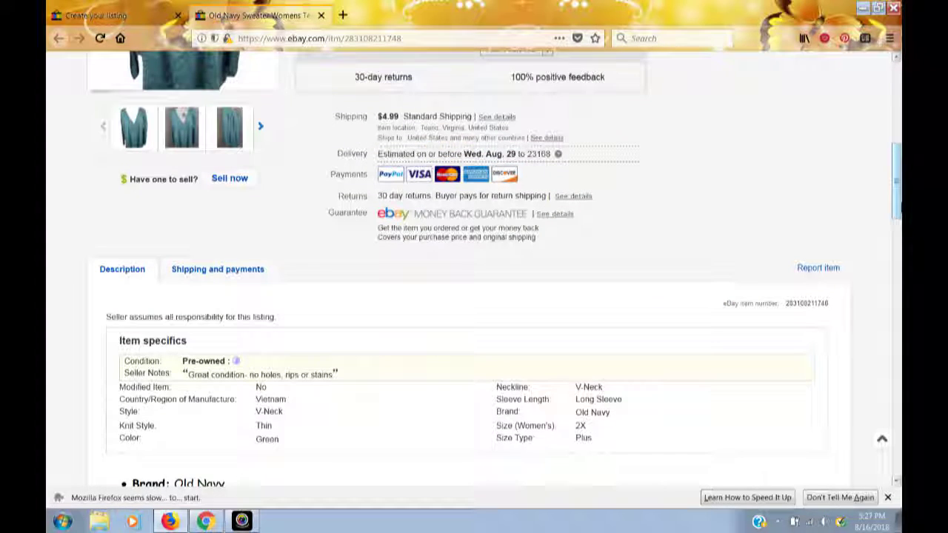
pyautogui.click(242, 520)
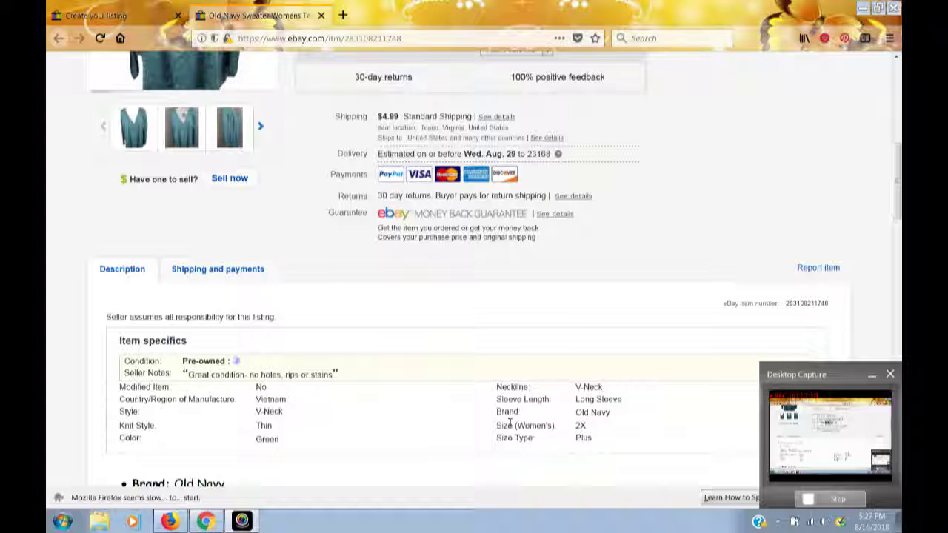